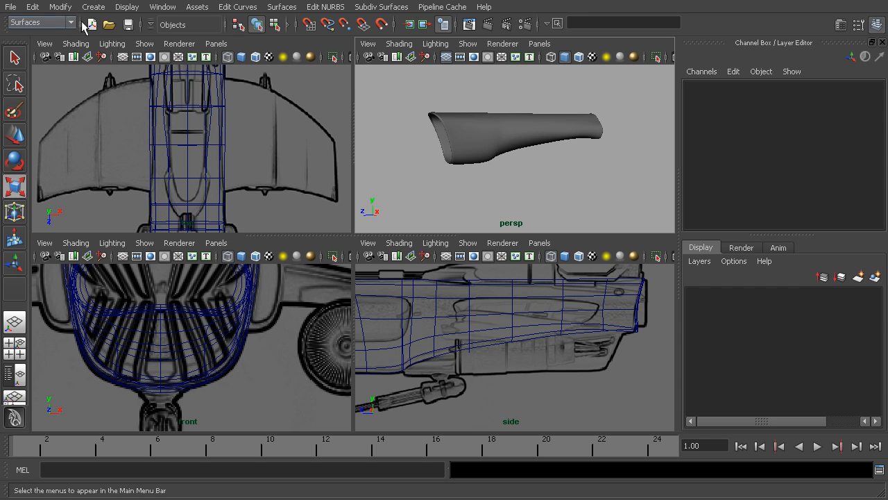
# Create a polygon cube primitive at the origin
pyautogui.click(95, 7)
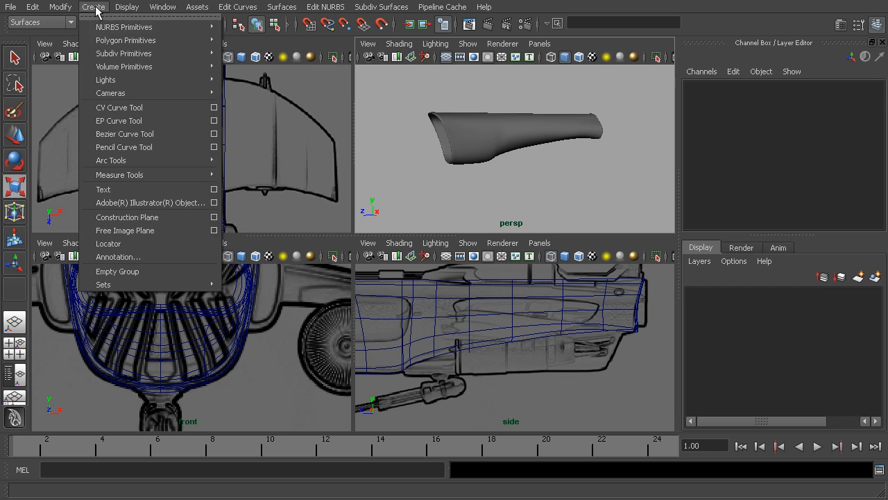
pyautogui.moveTo(106, 43)
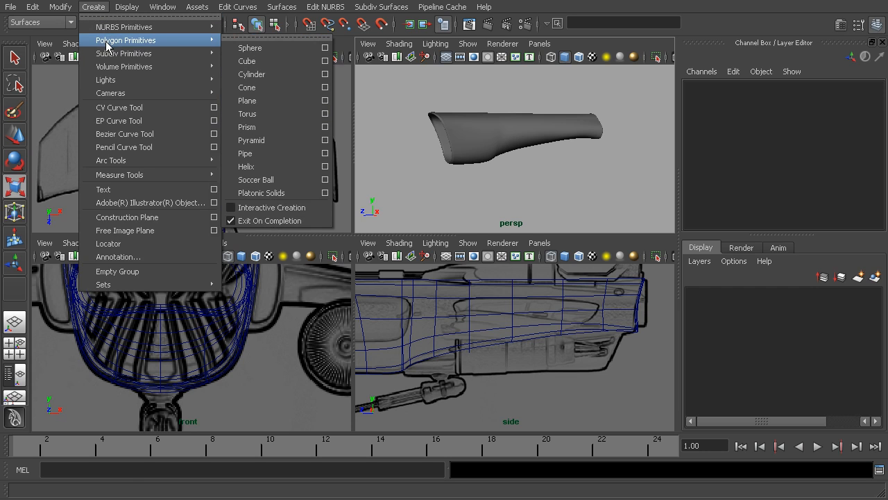
pyautogui.click(274, 61)
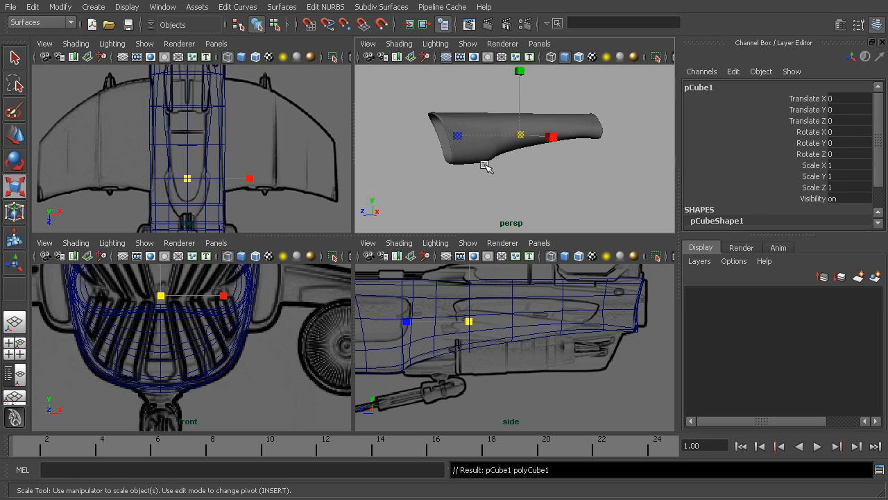
# Set the cube's width, height and depth together to 77.5 in its polyCube1 construction settings
pyautogui.keyDown('alt'); pyautogui.moveTo(539, 158); pyautogui.dragTo(599, 164); pyautogui.keyUp('alt')
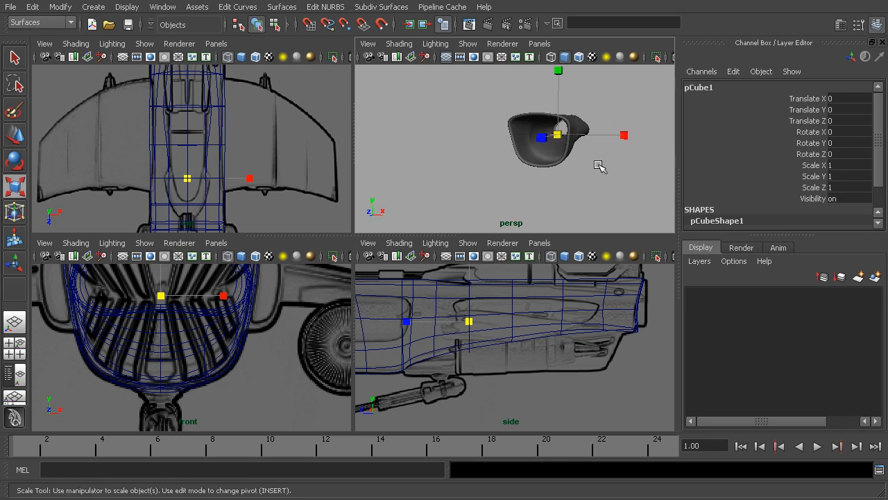
pyautogui.keyDown('alt'); pyautogui.moveTo(599, 164); pyautogui.dragTo(709, 177, button='right'); pyautogui.keyUp('alt')
pyautogui.press('f')
pyautogui.keyDown('alt'); pyautogui.moveTo(573, 136); pyautogui.dragTo(534, 153); pyautogui.keyUp('alt')
pyautogui.keyDown('alt'); pyautogui.moveTo(534, 153); pyautogui.dragTo(371, 138, button='right'); pyautogui.keyUp('alt')
pyautogui.moveTo(880, 153); pyautogui.dragTo(878, 160)
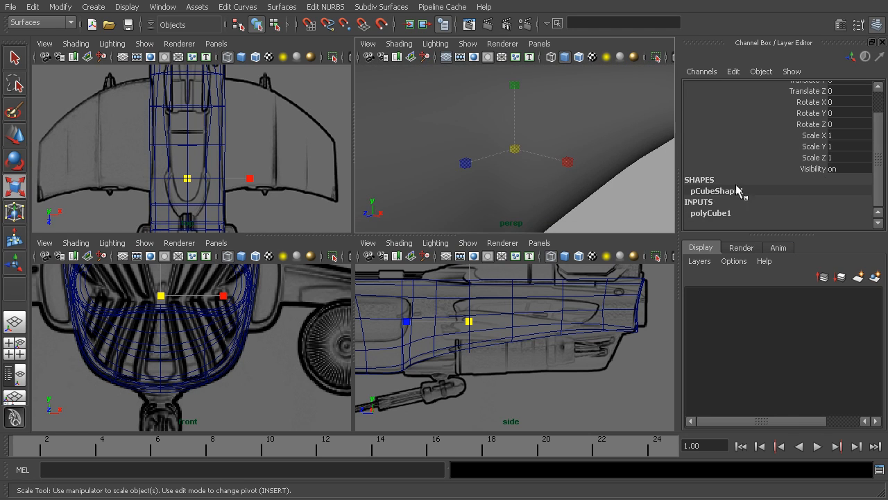
pyautogui.click(714, 213)
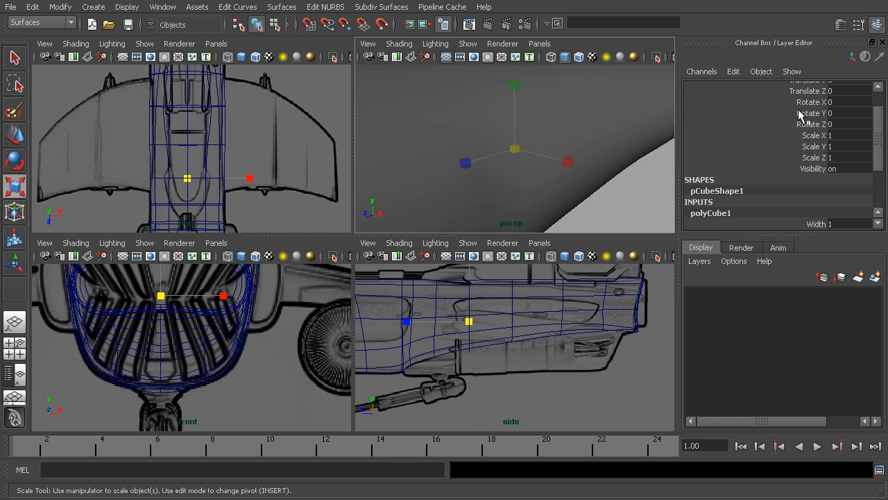
pyautogui.moveTo(879, 133); pyautogui.dragTo(880, 169)
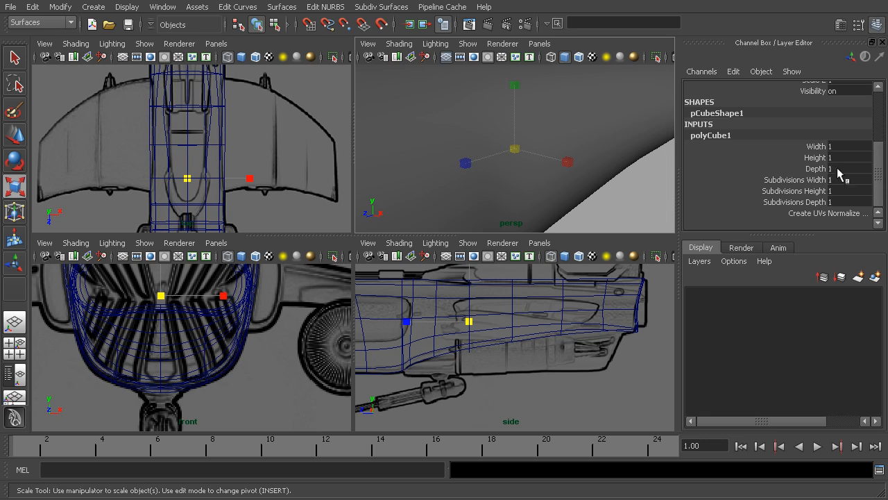
pyautogui.moveTo(822, 148); pyautogui.dragTo(787, 163)
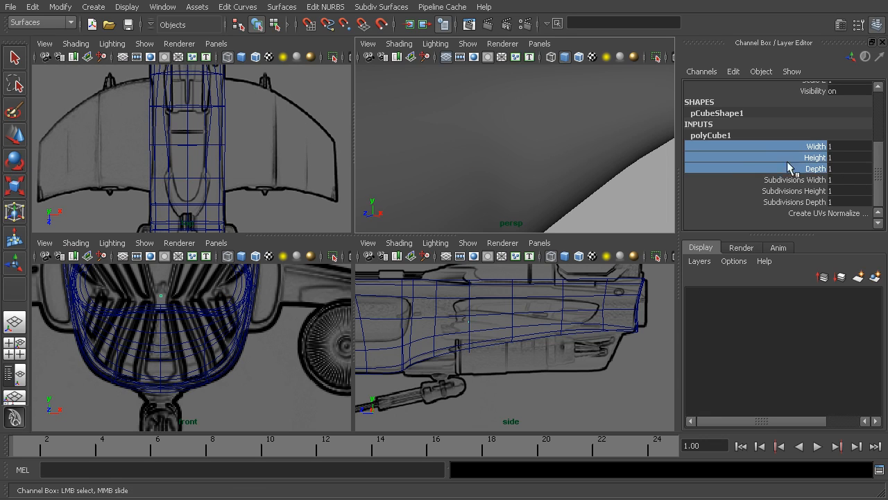
pyautogui.moveTo(538, 163); pyautogui.dragTo(862, 144, button='middle')
pyautogui.moveTo(283, 173); pyautogui.dragTo(458, 163, button='middle')
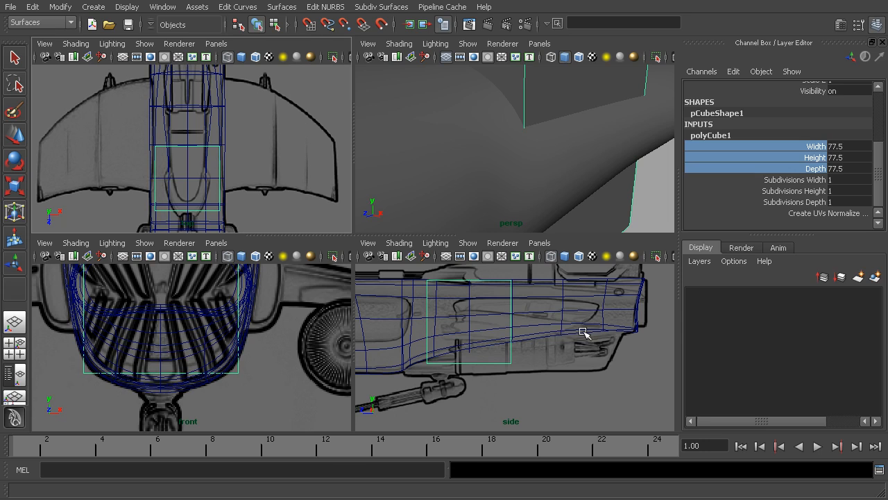
# Reduce the cube's width to 72.9 and its height to 62.9
pyautogui.click(816, 147)
pyautogui.moveTo(543, 156); pyautogui.dragTo(509, 163, button='middle')
pyautogui.click(812, 159)
pyautogui.moveTo(601, 169); pyautogui.dragTo(502, 184, button='middle')
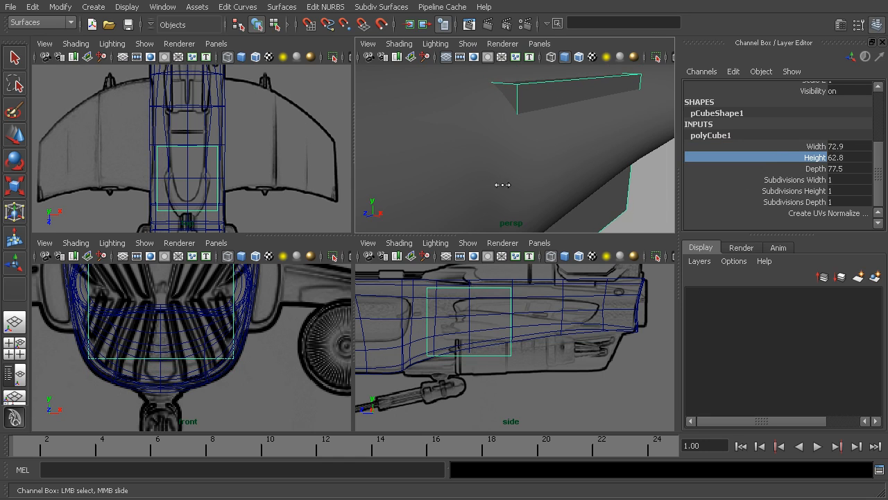
# Move the cube down and back over the lower box in the side reference, to about Y -14.8 and Z -52.8
pyautogui.press('w')
pyautogui.moveTo(469, 283); pyautogui.dragTo(471, 296)
pyautogui.moveTo(431, 340); pyautogui.dragTo(490, 344)
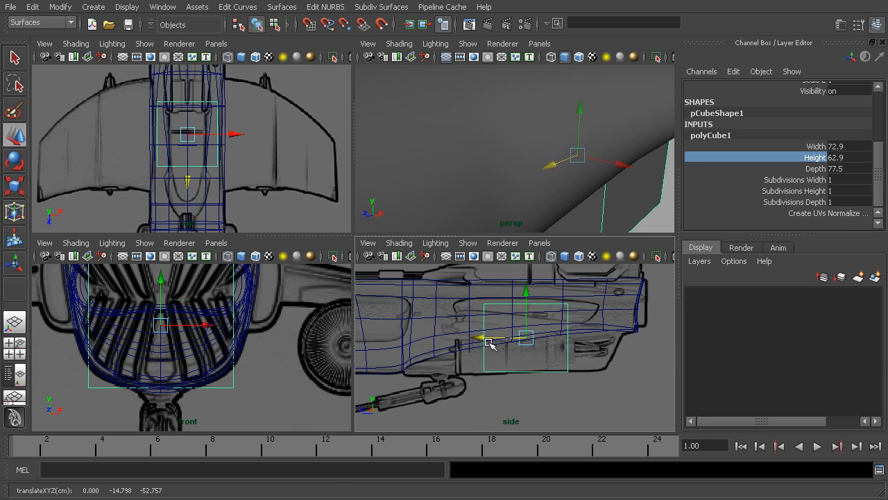
# Lengthen the cube by setting its depth to 140 to match the lower box in the side reference
pyautogui.click(820, 169)
pyautogui.moveTo(605, 187); pyautogui.dragTo(773, 195, button='middle')
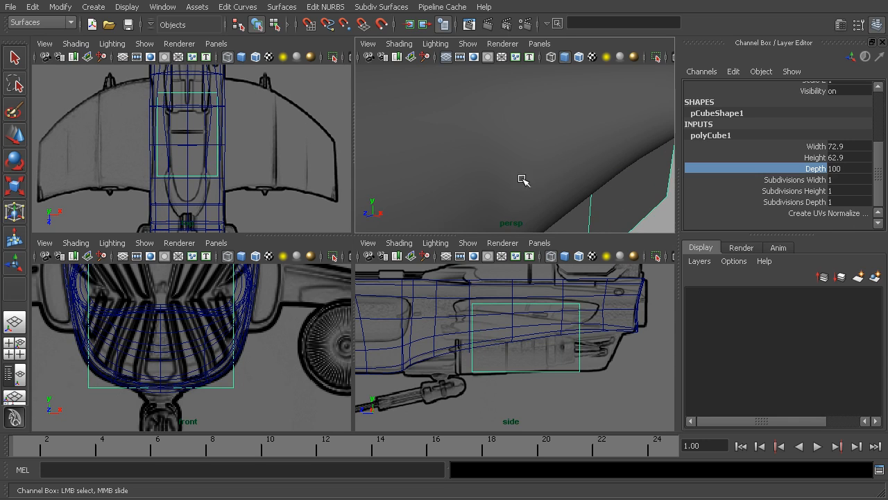
pyautogui.click(845, 168)
pyautogui.write('120')
pyautogui.press('Return')
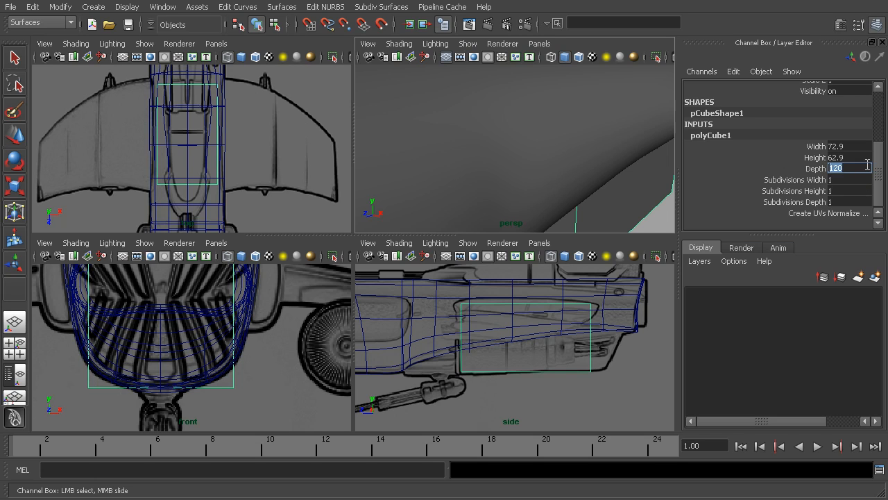
pyautogui.write('150')
pyautogui.press('Return')
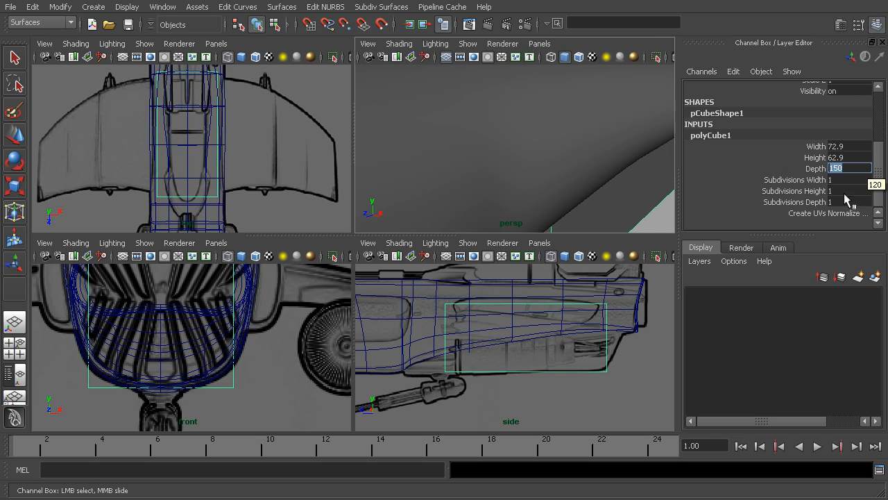
pyautogui.write('140')
pyautogui.press('Return')
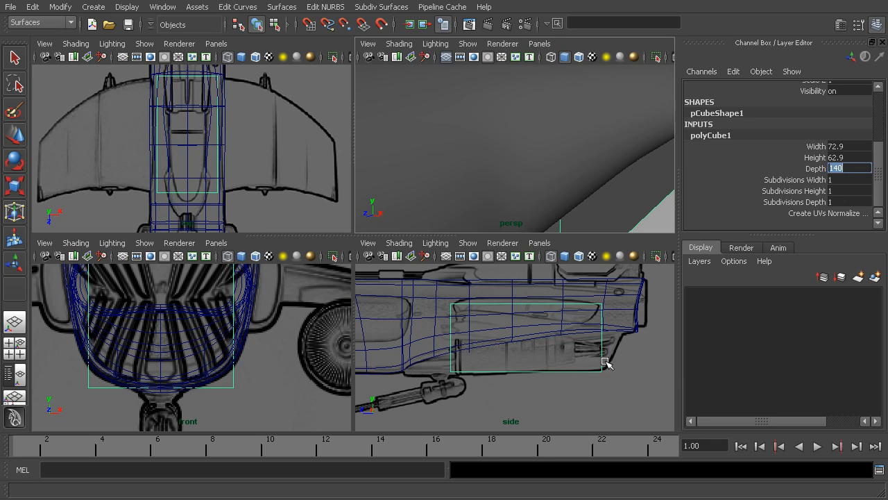
# Move the cube farther back along Z to about -58.5 so its ends line up with the reference box
pyautogui.click(605, 362)
pyautogui.press('e')
pyautogui.click(602, 366)
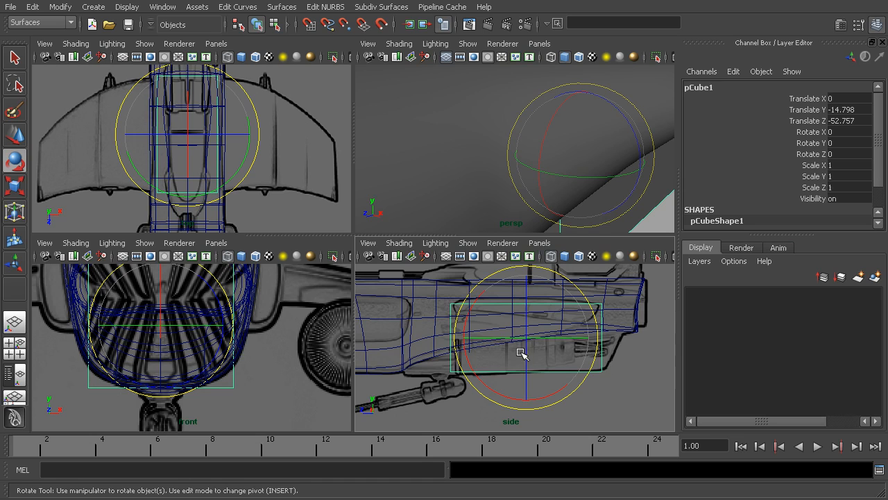
pyautogui.press('w')
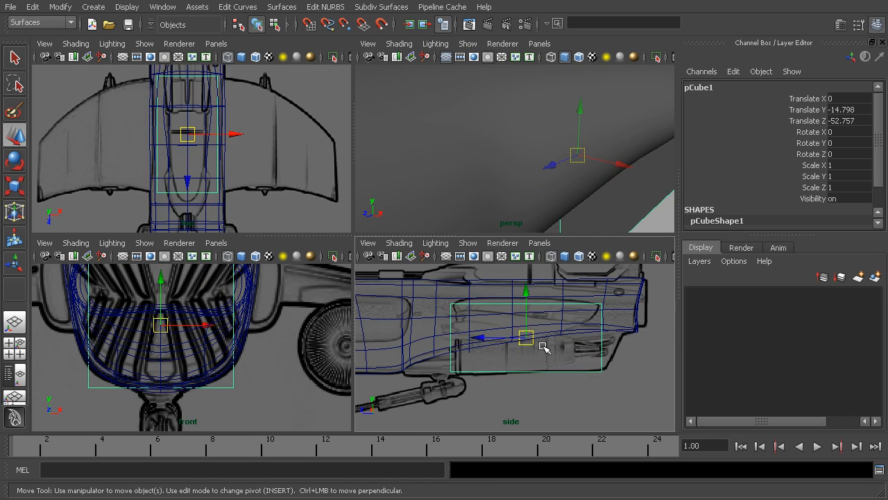
pyautogui.click(491, 340)
pyautogui.hotkey('ctrl', 'z')
pyautogui.moveTo(486, 339); pyautogui.dragTo(493, 341)
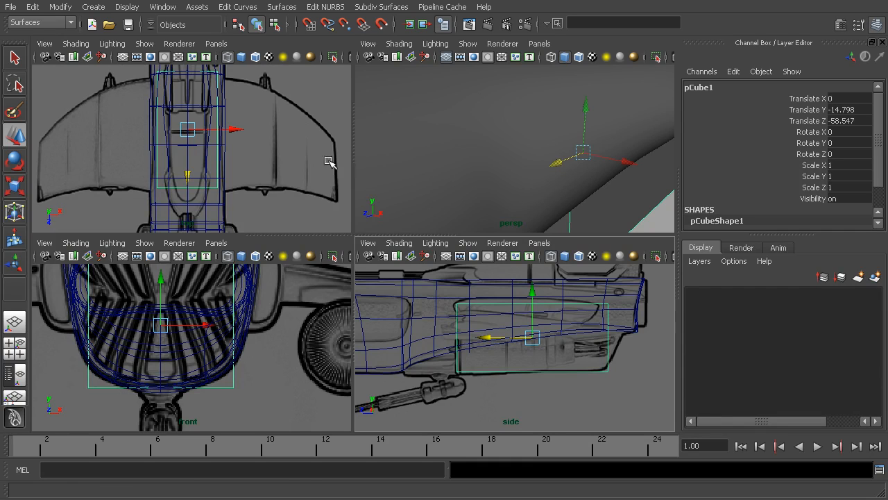
# Narrow the cube to a width of 65.3 so it fits beneath the tube-shaped body
pyautogui.keyDown('alt'); pyautogui.moveTo(540, 170); pyautogui.dragTo(417, 142, button='right'); pyautogui.keyUp('alt')
pyautogui.keyDown('alt'); pyautogui.moveTo(410, 150); pyautogui.dragTo(455, 143); pyautogui.keyUp('alt')
pyautogui.keyDown('alt'); pyautogui.moveTo(467, 178); pyautogui.dragTo(485, 185); pyautogui.keyUp('alt')
pyautogui.moveTo(878, 142); pyautogui.dragTo(876, 185)
pyautogui.click(727, 210)
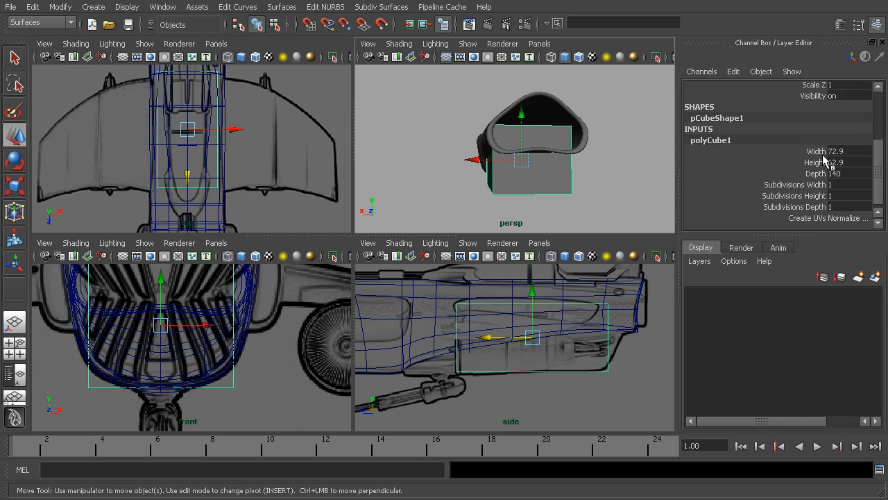
pyautogui.click(820, 152)
pyautogui.click(699, 172)
pyautogui.moveTo(665, 165); pyautogui.dragTo(589, 160, button='middle')
pyautogui.hotkey('ctrl', 'z')
pyautogui.click(818, 152)
pyautogui.keyDown('alt'); pyautogui.moveTo(549, 183); pyautogui.dragTo(607, 185); pyautogui.keyUp('alt')
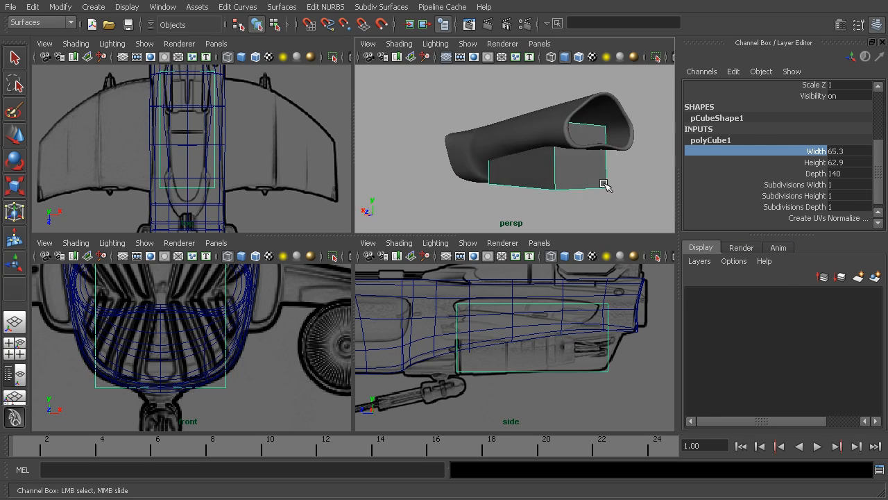
# Enlarge the perspective view and switch the cube to vertex editing with the Move tool
pyautogui.press('space')
pyautogui.keyDown('alt'); pyautogui.moveTo(555, 237); pyautogui.dragTo(444, 216); pyautogui.keyUp('alt')
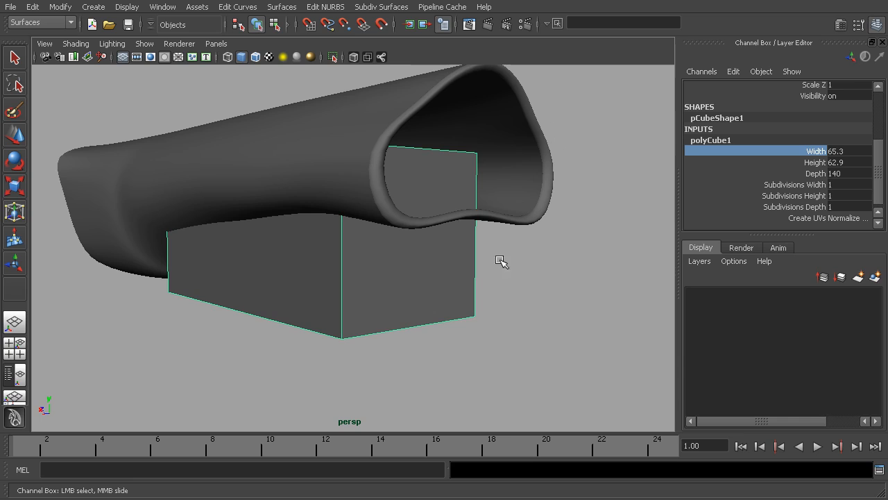
pyautogui.rightClick(446, 281)
pyautogui.press('w')
# Try reshaping the cube by moving individual corner vertices, and undo each move
pyautogui.keyDown('alt'); pyautogui.moveTo(509, 310); pyautogui.dragTo(546, 287); pyautogui.keyUp('alt')
pyautogui.click(511, 318)
pyautogui.keyDown('alt'); pyautogui.moveTo(514, 321); pyautogui.dragTo(442, 338); pyautogui.keyUp('alt')
pyautogui.moveTo(462, 303); pyautogui.dragTo(431, 294)
pyautogui.hotkey('ctrl', 'z')
pyautogui.moveTo(487, 93); pyautogui.dragTo(448, 127)
pyautogui.moveTo(467, 110); pyautogui.dragTo(404, 160)
pyautogui.hotkey('ctrl', 'z')
pyautogui.keyDown('alt'); pyautogui.moveTo(575, 223); pyautogui.dragTo(535, 228); pyautogui.keyUp('alt')
pyautogui.moveTo(358, 143); pyautogui.dragTo(415, 161)
pyautogui.hotkey('ctrl', 'z')
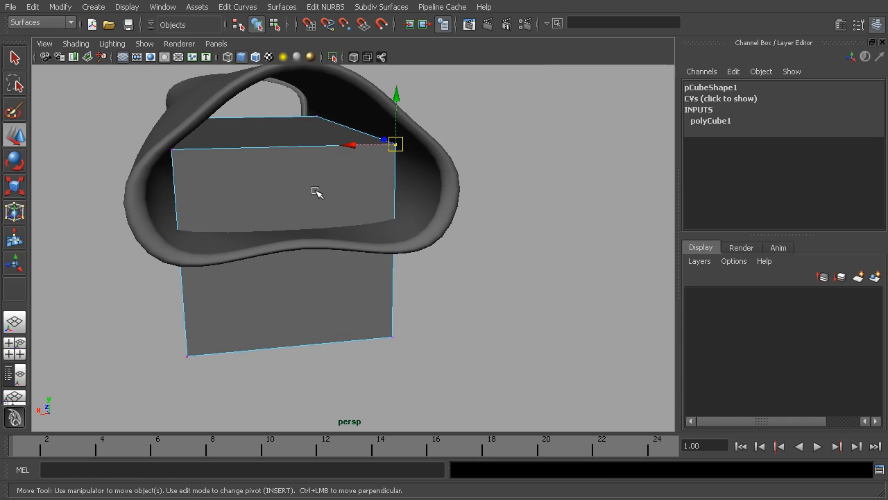
# Try pulling the upper corner vertex of the cube's end face inward, and undo the change
pyautogui.keyDown('alt'); pyautogui.moveTo(329, 185); pyautogui.dragTo(340, 105); pyautogui.keyUp('alt')
pyautogui.keyDown('alt'); pyautogui.moveTo(364, 244); pyautogui.dragTo(425, 269); pyautogui.keyUp('alt')
pyautogui.moveTo(502, 319); pyautogui.dragTo(511, 338)
pyautogui.keyDown('alt'); pyautogui.moveTo(567, 263); pyautogui.dragTo(490, 262); pyautogui.keyUp('alt')
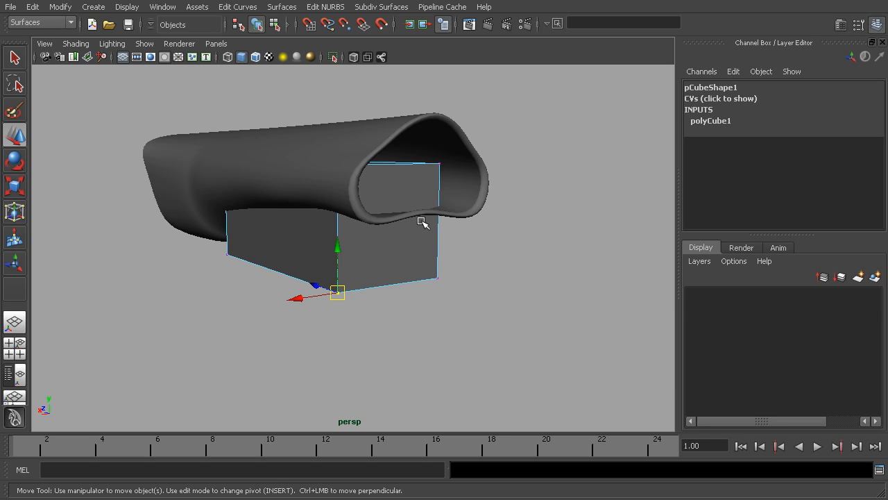
pyautogui.moveTo(474, 241)
pyautogui.keyDown('alt'); pyautogui.mouseDown()
pyautogui.moveTo(466, 240)
pyautogui.moveTo(474, 245)
pyautogui.mouseUp(); pyautogui.keyUp('alt')
pyautogui.keyDown('alt'); pyautogui.moveTo(473, 244); pyautogui.dragTo(544, 248, button='right'); pyautogui.keyUp('alt')
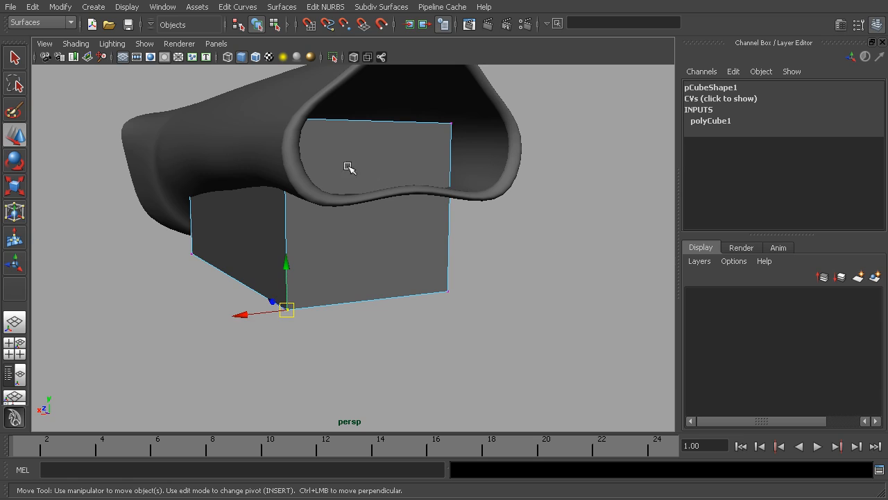
pyautogui.click(451, 123)
pyautogui.moveTo(451, 123); pyautogui.dragTo(395, 171)
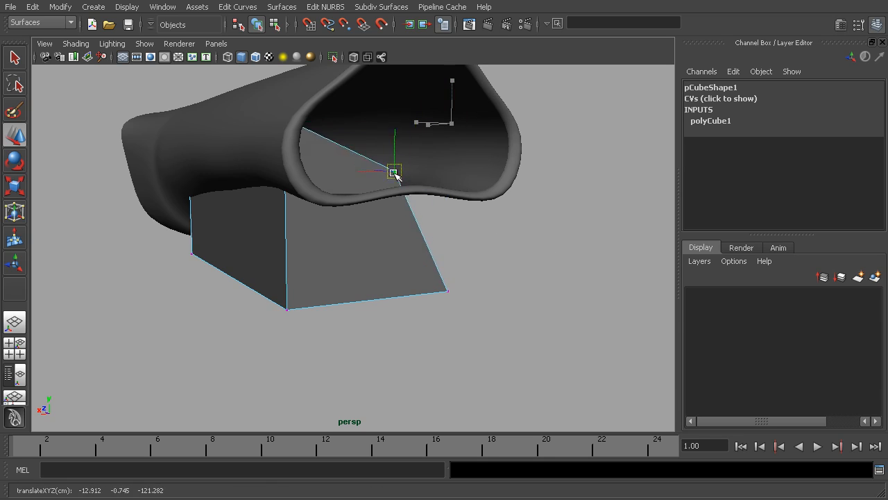
pyautogui.hotkey('ctrl', 'z')
pyautogui.keyDown('alt'); pyautogui.moveTo(365, 241); pyautogui.dragTo(462, 150); pyautogui.keyUp('alt')
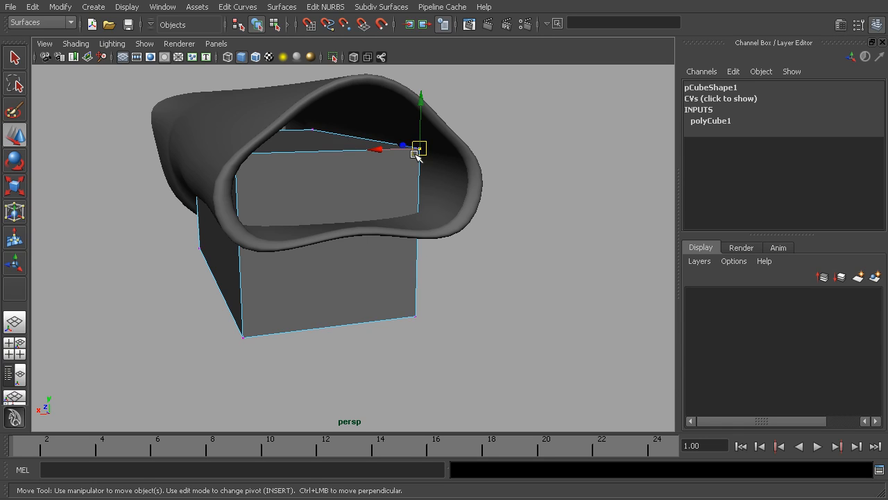
pyautogui.keyDown('alt'); pyautogui.moveTo(432, 172); pyautogui.dragTo(632, 156); pyautogui.keyUp('alt')
pyautogui.hotkey('ctrl', 'z')
# Set the cube's subdivisions to 2 in width, 2 in height and 3 in depth
pyautogui.keyDown('alt'); pyautogui.moveTo(543, 202); pyautogui.dragTo(326, 155); pyautogui.keyUp('alt')
pyautogui.keyDown('alt'); pyautogui.moveTo(494, 255); pyautogui.dragTo(652, 188); pyautogui.keyUp('alt')
pyautogui.click(704, 126)
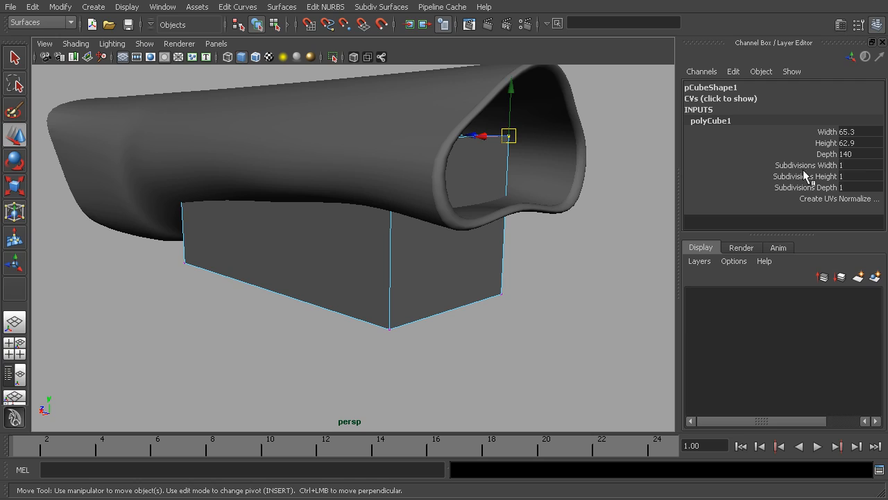
pyautogui.moveTo(804, 165); pyautogui.dragTo(800, 187)
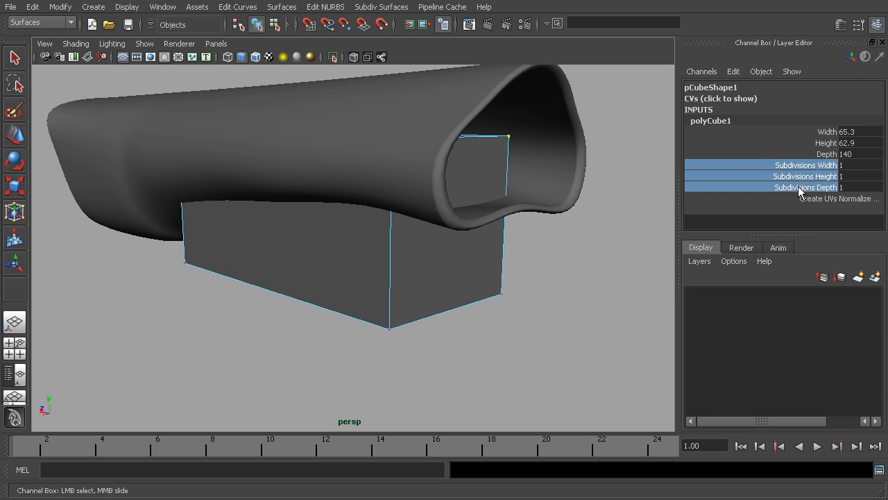
pyautogui.click(801, 166)
pyautogui.moveTo(597, 211); pyautogui.dragTo(604, 208, button='middle')
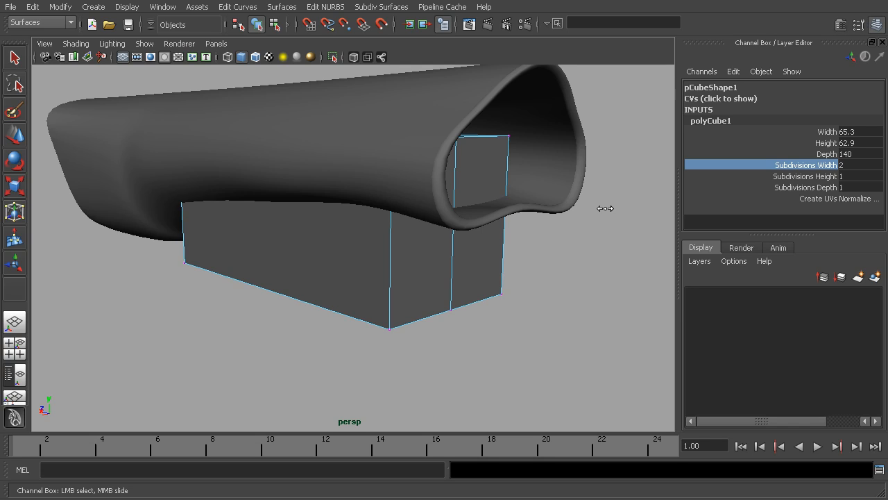
pyautogui.moveTo(614, 210)
pyautogui.keyDown('alt'); pyautogui.mouseDown()
pyautogui.moveTo(575, 224)
pyautogui.moveTo(614, 220)
pyautogui.mouseUp(); pyautogui.keyUp('alt')
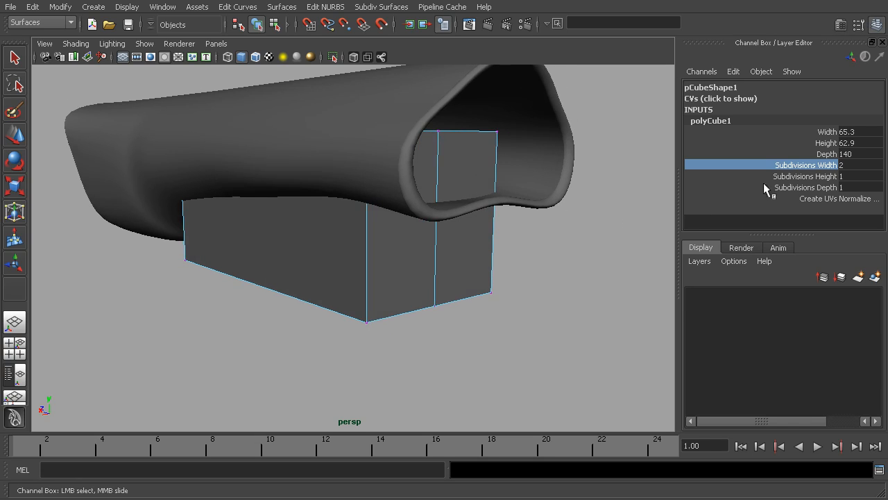
pyautogui.click(797, 176)
pyautogui.moveTo(610, 200); pyautogui.dragTo(617, 200, button='middle')
pyautogui.moveTo(587, 259)
pyautogui.keyDown('alt'); pyautogui.mouseDown()
pyautogui.moveTo(571, 254)
pyautogui.moveTo(596, 255)
pyautogui.mouseUp(); pyautogui.keyUp('alt')
pyautogui.click(802, 188)
pyautogui.moveTo(592, 235); pyautogui.dragTo(602, 237, button='middle')
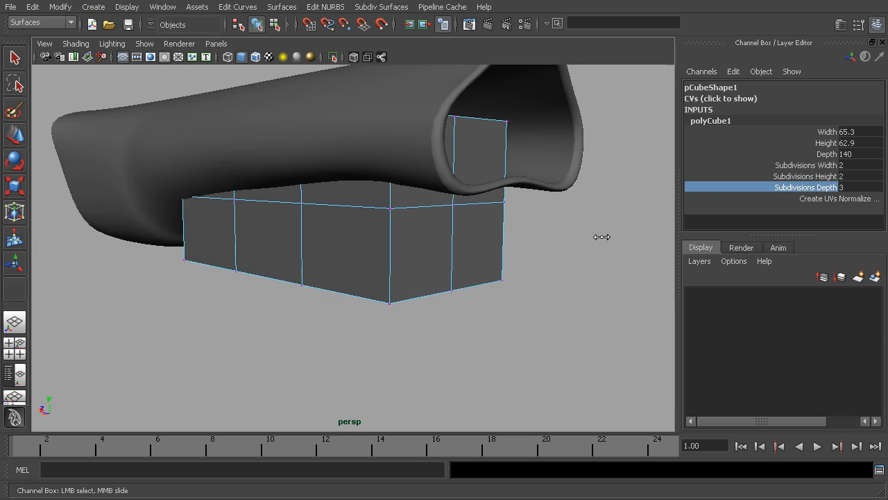
# Select all vertices along the cube's top and lower them toward the underside of the body
pyautogui.keyDown('alt'); pyautogui.moveTo(601, 236); pyautogui.dragTo(392, 240); pyautogui.keyUp('alt')
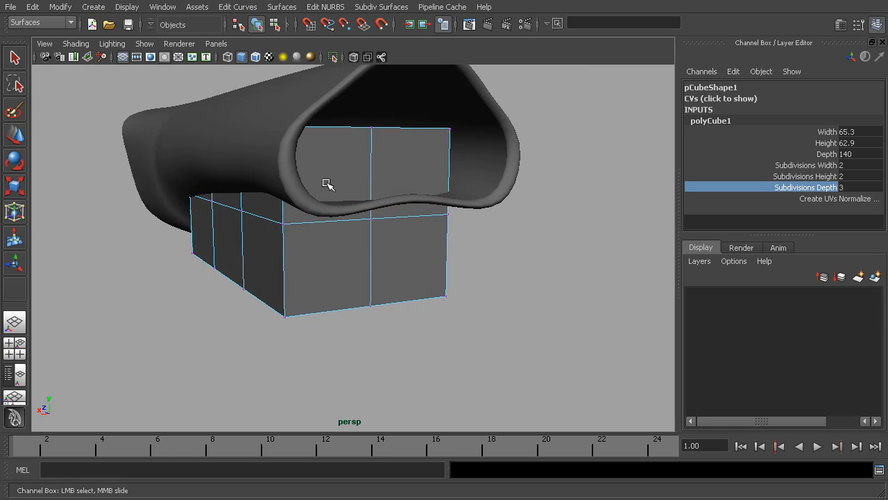
pyautogui.keyDown('alt'); pyautogui.moveTo(437, 166); pyautogui.dragTo(462, 117); pyautogui.keyUp('alt')
pyautogui.moveTo(462, 82); pyautogui.dragTo(306, 164)
pyautogui.press('w')
pyautogui.moveTo(268, 89); pyautogui.dragTo(419, 190)
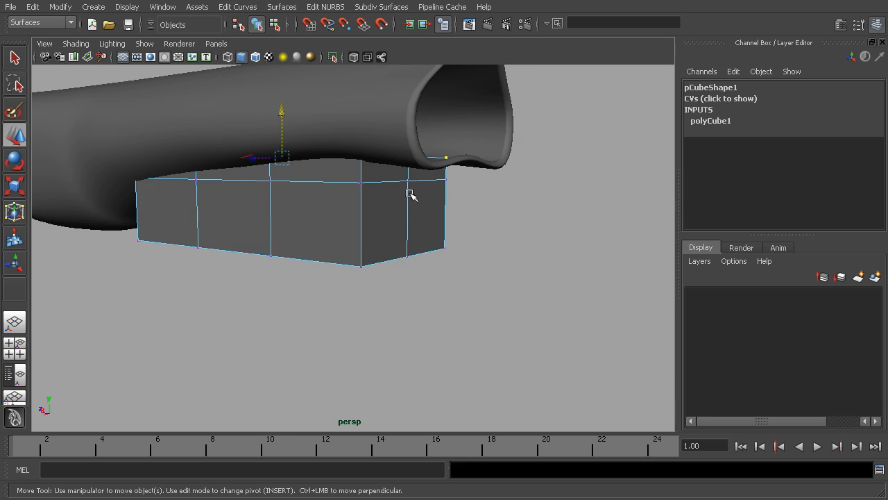
pyautogui.keyDown('alt'); pyautogui.moveTo(303, 163); pyautogui.dragTo(426, 188); pyautogui.keyUp('alt')
# In an enlarged side view, select the cube's middle row of vertices and lower it to about midway between top and bottom
pyautogui.press('space')
pyautogui.press('space')
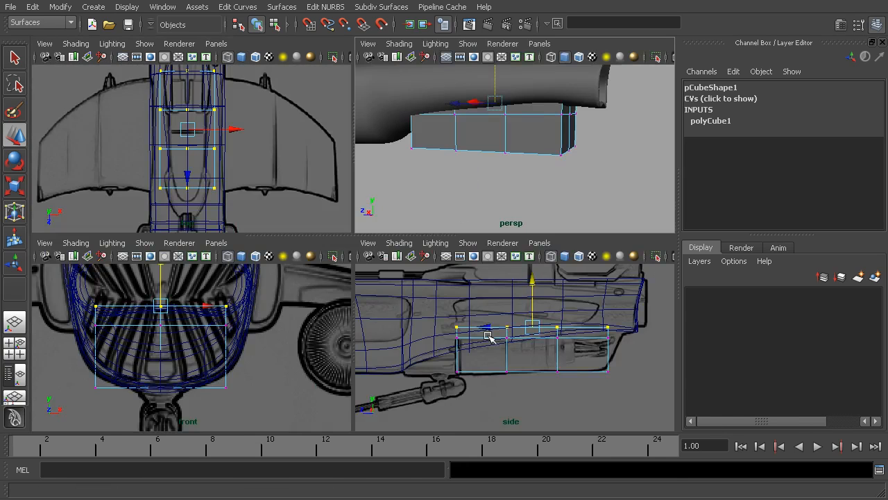
pyautogui.moveTo(215, 222); pyautogui.dragTo(576, 254)
pyautogui.moveTo(389, 188); pyautogui.dragTo(392, 211)
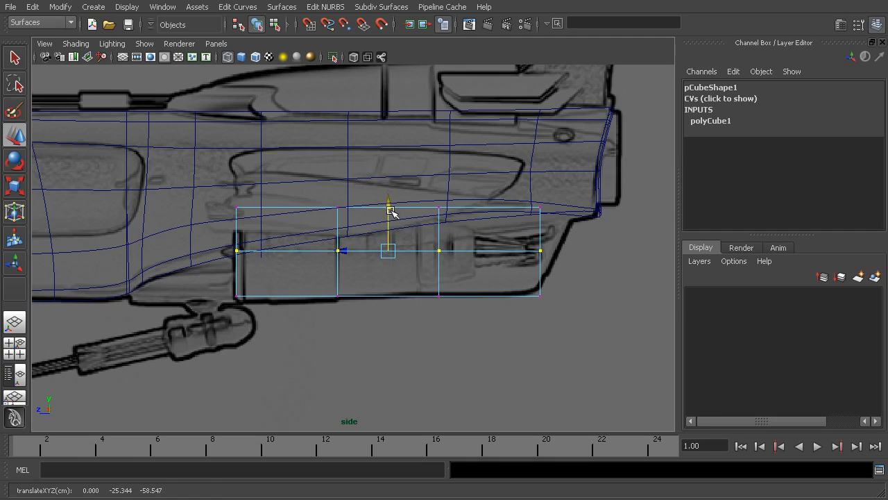
# Select the cube's bottom row of vertices and scale it narrower across the width to taper the lower section
pyautogui.moveTo(575, 278); pyautogui.dragTo(232, 340)
pyautogui.press('space')
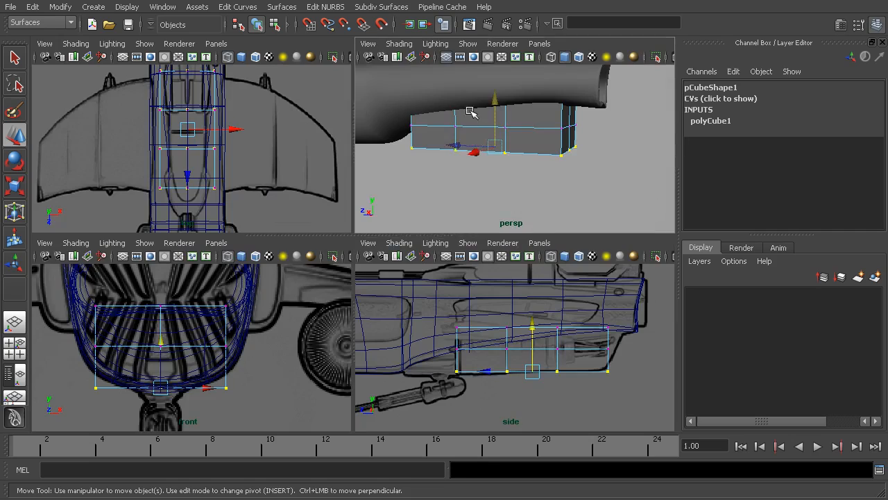
pyautogui.press('space')
pyautogui.keyDown('alt'); pyautogui.moveTo(341, 232); pyautogui.dragTo(308, 231); pyautogui.keyUp('alt')
pyautogui.press('r')
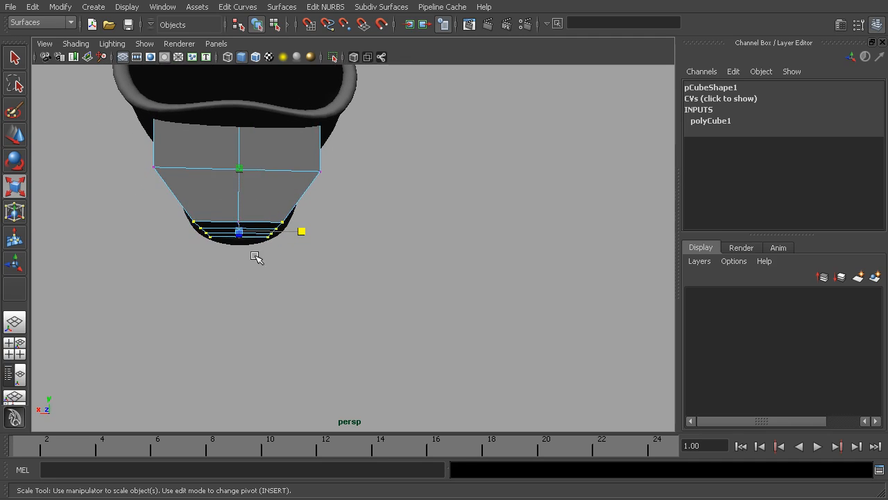
# Raise and widen the outer bottom vertices to give the underside an angled profile, and widen the middle row of vertices
pyautogui.keyDown('alt'); pyautogui.moveTo(255, 256); pyautogui.dragTo(258, 258); pyautogui.keyUp('alt')
pyautogui.press('w')
pyautogui.keyDown('alt'); pyautogui.moveTo(242, 178); pyautogui.dragTo(260, 188); pyautogui.keyUp('alt')
pyautogui.press('r')
pyautogui.moveTo(306, 218); pyautogui.dragTo(346, 203)
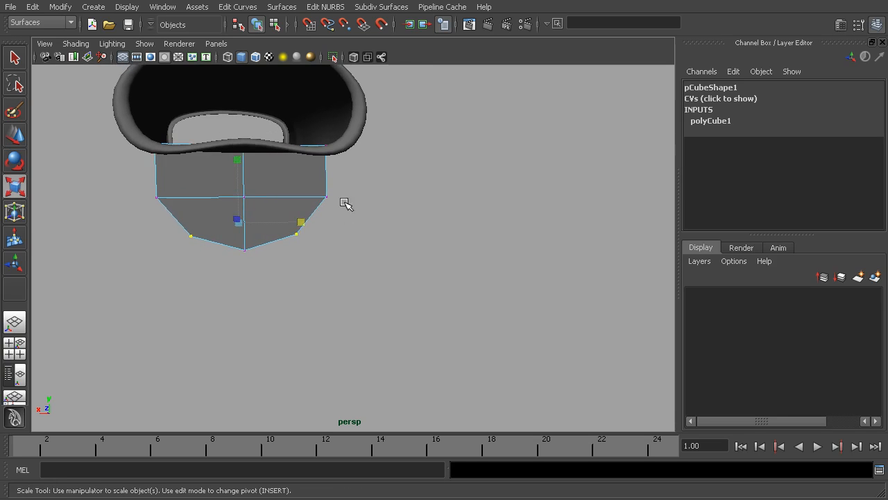
pyautogui.keyDown('alt'); pyautogui.moveTo(131, 212); pyautogui.dragTo(270, 215); pyautogui.keyUp('alt')
pyautogui.moveTo(302, 194); pyautogui.dragTo(426, 212)
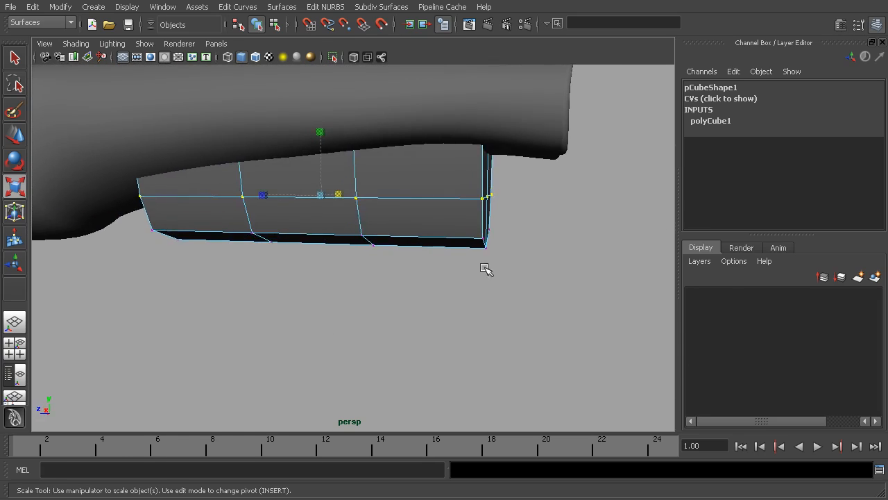
# In the side view, tilt the end column of vertices below the tube's opening and shift it onto the reference's slanted edge
pyautogui.press('space')
pyautogui.press('space')
pyautogui.keyDown('alt'); pyautogui.moveTo(447, 269); pyautogui.dragTo(367, 271, button='middle'); pyautogui.keyUp('alt')
pyautogui.keyDown('alt'); pyautogui.moveTo(367, 271); pyautogui.dragTo(444, 284, button='right'); pyautogui.keyUp('alt')
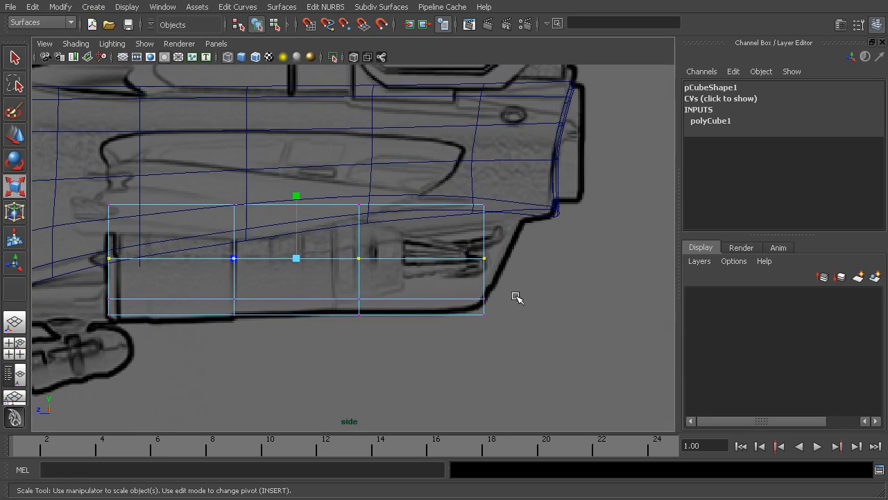
pyautogui.moveTo(443, 175); pyautogui.dragTo(575, 373)
pyautogui.press('e')
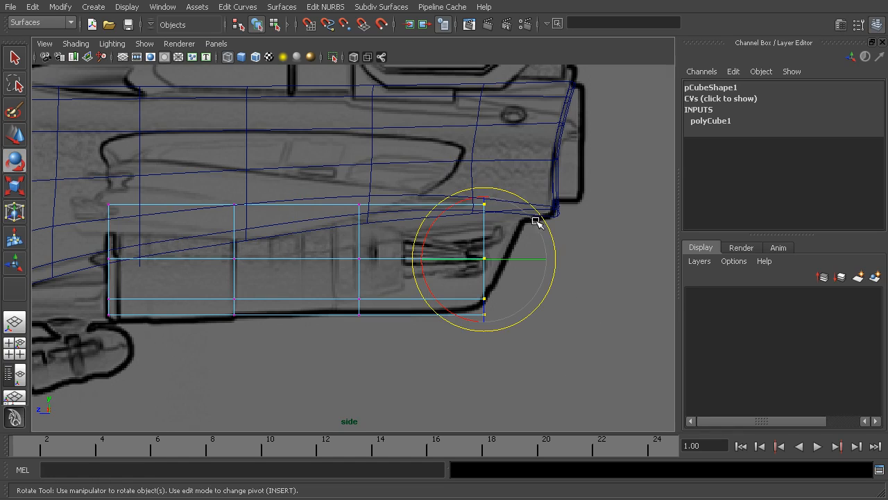
pyautogui.moveTo(449, 212)
pyautogui.mouseDown()
pyautogui.moveTo(460, 208)
pyautogui.moveTo(432, 223)
pyautogui.moveTo(454, 217)
pyautogui.mouseUp()
pyautogui.hotkey('ctrl', 'z')
pyautogui.press('w')
pyautogui.moveTo(452, 259); pyautogui.dragTo(470, 259)
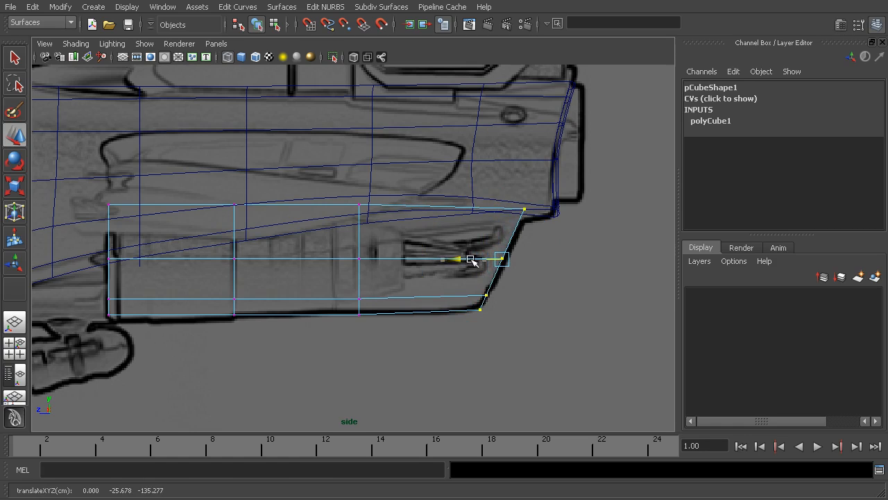
# Lower the two bottom vertices of the slanted end and raise its top corner vertex to follow the reference
pyautogui.moveTo(508, 286); pyautogui.dragTo(471, 324)
pyautogui.moveTo(483, 267); pyautogui.dragTo(483, 272)
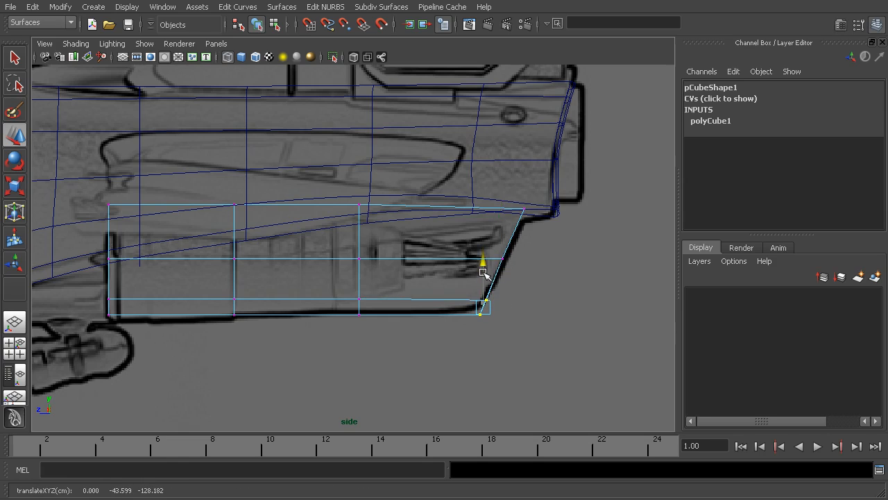
pyautogui.moveTo(546, 203); pyautogui.dragTo(514, 225)
pyautogui.moveTo(525, 188); pyautogui.dragTo(431, 367)
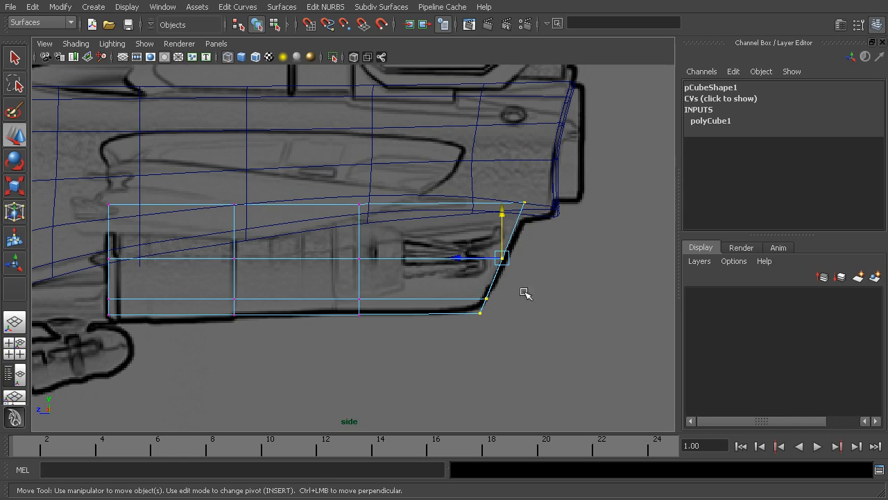
# Raise the lower three rows of vertices in the side view, with an additional lift of the two lowest rows
pyautogui.press('space')
pyautogui.press('space')
pyautogui.keyDown('alt'); pyautogui.moveTo(522, 207); pyautogui.dragTo(519, 234); pyautogui.keyUp('alt')
pyautogui.press('space')
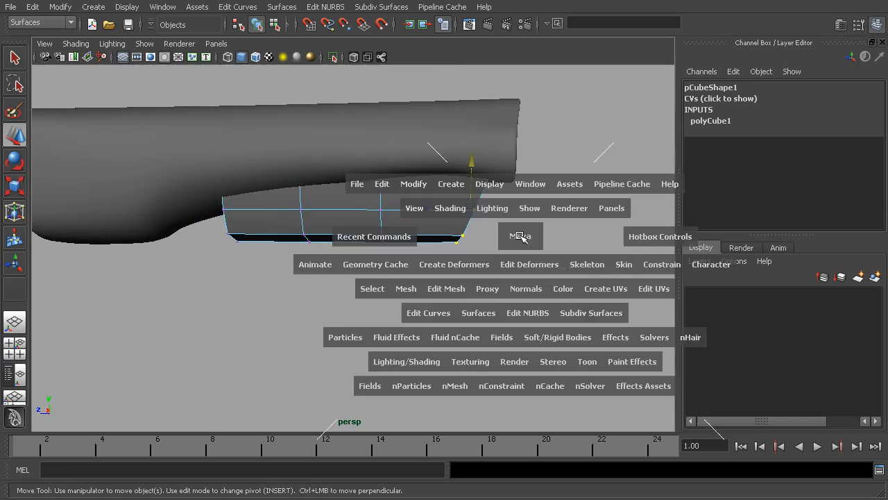
pyautogui.moveTo(609, 345); pyautogui.dragTo(375, 418)
pyautogui.press('space')
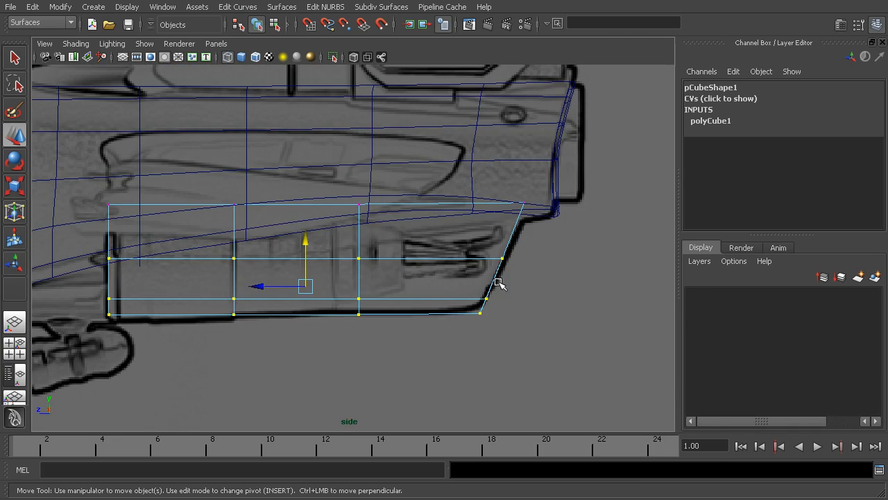
pyautogui.moveTo(312, 244); pyautogui.dragTo(313, 227)
pyautogui.moveTo(506, 268); pyautogui.dragTo(97, 383)
pyautogui.moveTo(301, 248); pyautogui.dragTo(306, 239)
# Shift the slanted end column outward and fit its individual vertices to the reference's slanted edge
pyautogui.moveTo(546, 186); pyautogui.dragTo(487, 245)
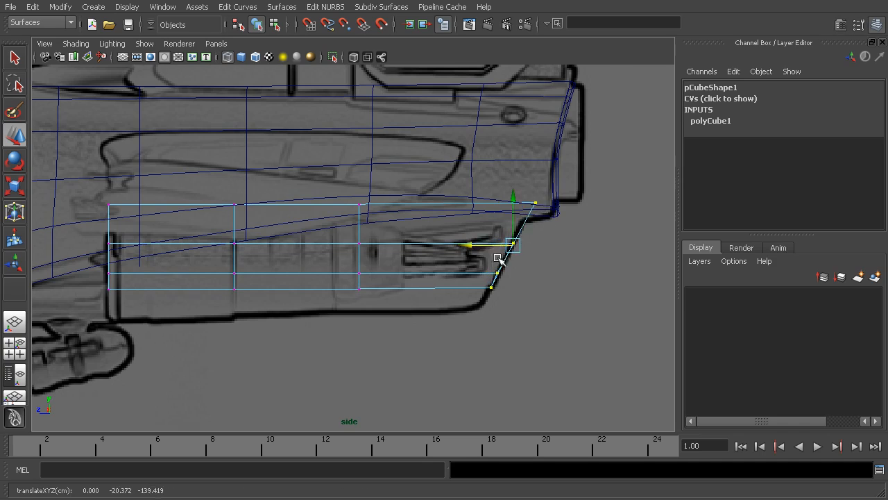
pyautogui.keyDown('alt'); pyautogui.moveTo(498, 259); pyautogui.dragTo(573, 302, button='right'); pyautogui.keyUp('alt')
pyautogui.keyDown('alt'); pyautogui.moveTo(573, 302); pyautogui.dragTo(303, 297, button='middle'); pyautogui.keyUp('alt')
pyautogui.keyDown('alt'); pyautogui.moveTo(303, 297); pyautogui.dragTo(407, 294, button='right'); pyautogui.keyUp('alt')
pyautogui.moveTo(340, 285); pyautogui.dragTo(279, 303)
pyautogui.moveTo(332, 200); pyautogui.dragTo(383, 239)
pyautogui.keyDown('alt'); pyautogui.moveTo(435, 299); pyautogui.dragTo(231, 263, button='right'); pyautogui.keyUp('alt')
pyautogui.keyDown('alt'); pyautogui.moveTo(232, 263); pyautogui.dragTo(358, 254, button='middle'); pyautogui.keyUp('alt')
pyautogui.press('space')
pyautogui.press('space')
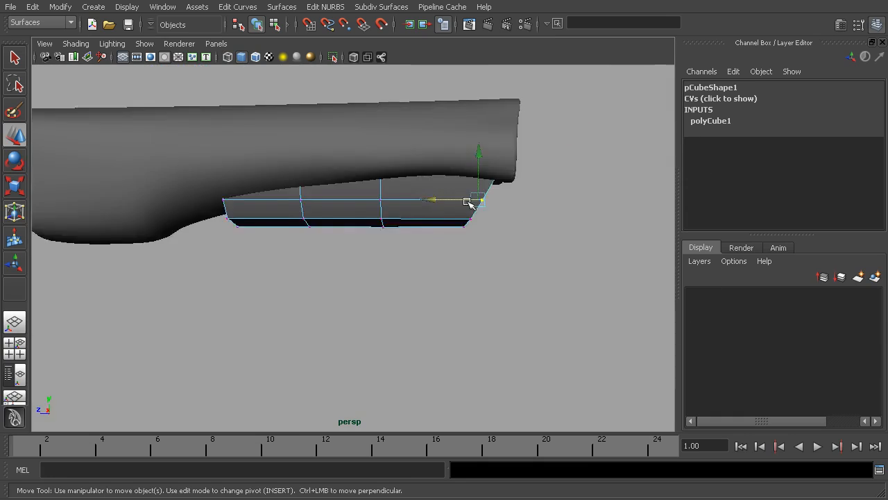
# Switch to face selection and select all six faces on the underside of the cube
pyautogui.keyDown('alt'); pyautogui.moveTo(467, 201); pyautogui.dragTo(357, 202); pyautogui.keyUp('alt')
pyautogui.keyDown('alt'); pyautogui.moveTo(357, 202); pyautogui.dragTo(443, 191, button='middle'); pyautogui.keyUp('alt')
pyautogui.keyDown('alt'); pyautogui.moveTo(442, 191); pyautogui.dragTo(569, 240, button='right'); pyautogui.keyUp('alt')
pyautogui.keyDown('alt'); pyautogui.moveTo(569, 240); pyautogui.dragTo(514, 188); pyautogui.keyUp('alt')
pyautogui.keyDown('alt'); pyautogui.moveTo(515, 188); pyautogui.dragTo(504, 277, button='middle'); pyautogui.keyUp('alt')
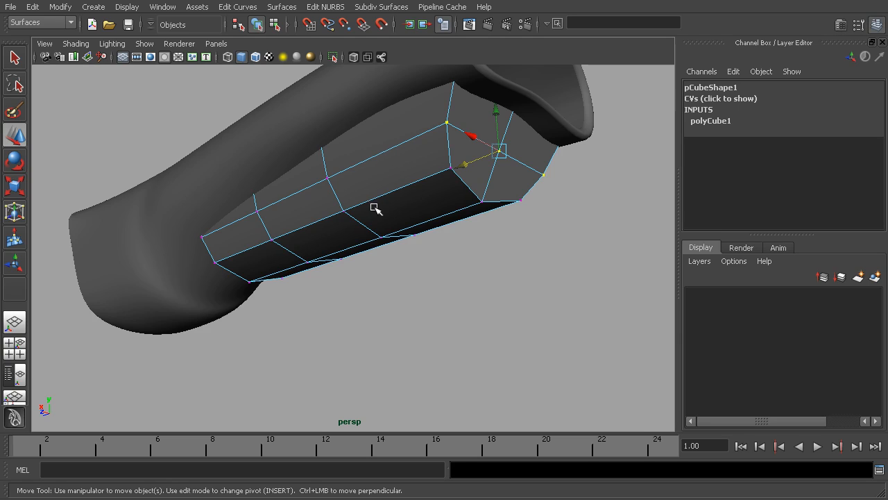
pyautogui.keyDown('alt'); pyautogui.moveTo(380, 220); pyautogui.dragTo(349, 207); pyautogui.keyUp('alt')
pyautogui.moveTo(349, 207); pyautogui.dragTo(347, 233, button='right')
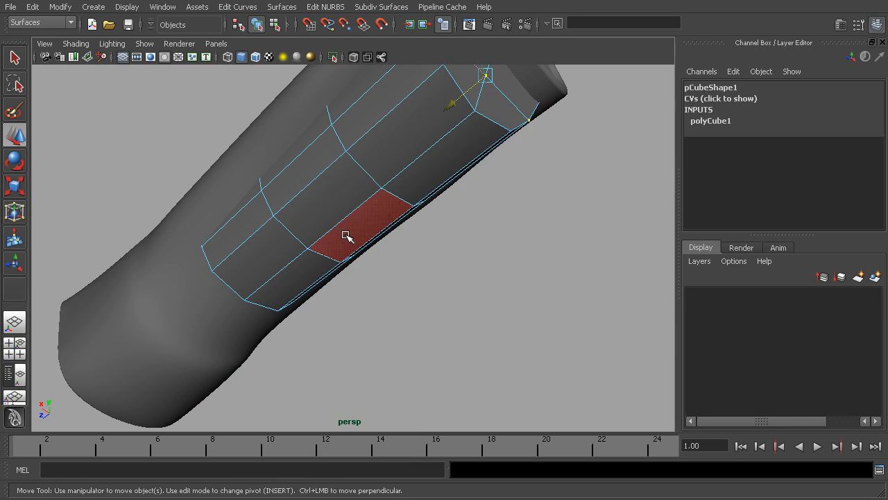
pyautogui.moveTo(372, 201); pyautogui.dragTo(382, 237, button='right')
pyautogui.click(292, 272)
pyautogui.keyDown('shift'); pyautogui.click(284, 244); pyautogui.keyUp('shift')
pyautogui.keyDown('shift'); pyautogui.click(333, 202); pyautogui.keyUp('shift')
pyautogui.keyDown('shift'); pyautogui.click(362, 217); pyautogui.keyUp('shift')
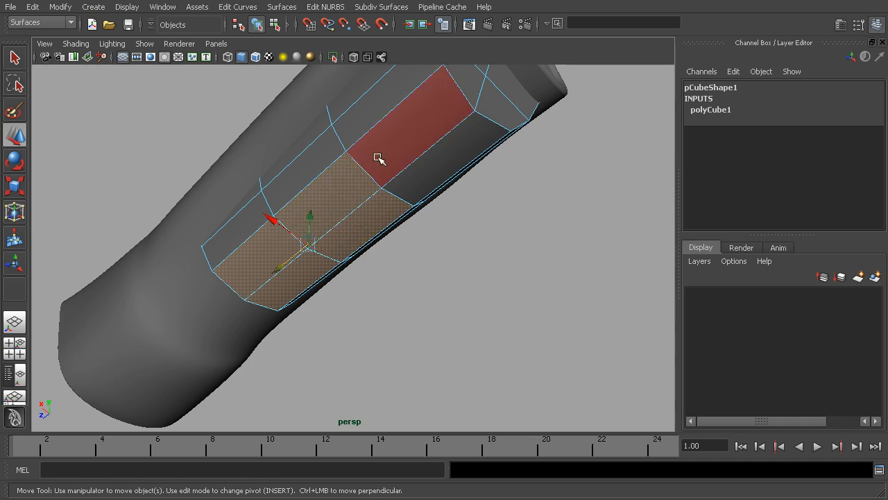
pyautogui.keyDown('shift'); pyautogui.click(376, 159); pyautogui.keyUp('shift')
pyautogui.keyDown('shift'); pyautogui.click(440, 149); pyautogui.keyUp('shift')
# Try moving the selected underside faces vertically without extruding them, and undo the move
pyautogui.keyDown('alt'); pyautogui.moveTo(502, 204); pyautogui.dragTo(297, 283); pyautogui.keyUp('alt')
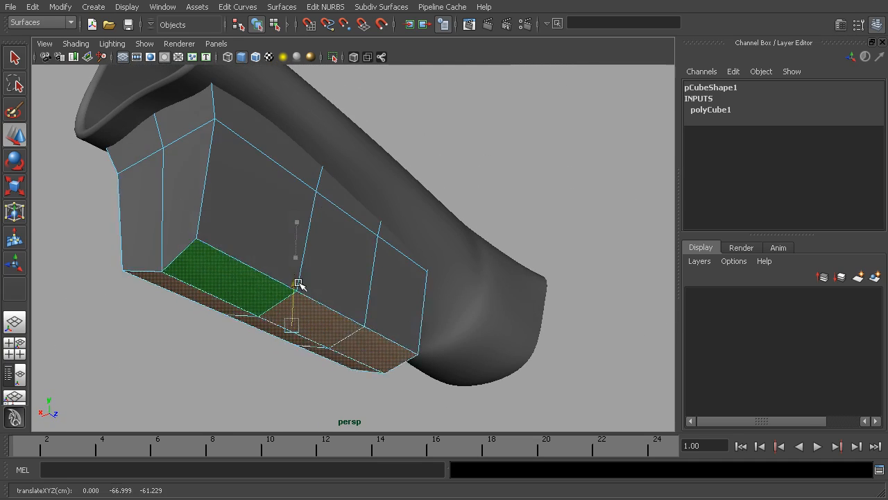
pyautogui.hotkey('ctrl', 'z')
# Switch to the Polygons menu set and extrude the underside faces downward with thickness -0.7 and offset 2.9
pyautogui.keyDown('alt'); pyautogui.moveTo(364, 230); pyautogui.dragTo(380, 186); pyautogui.keyUp('alt')
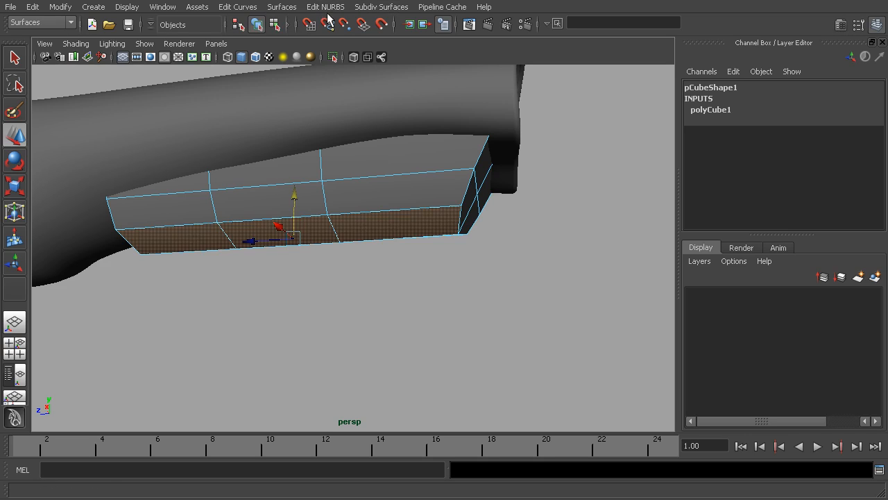
pyautogui.click(70, 23)
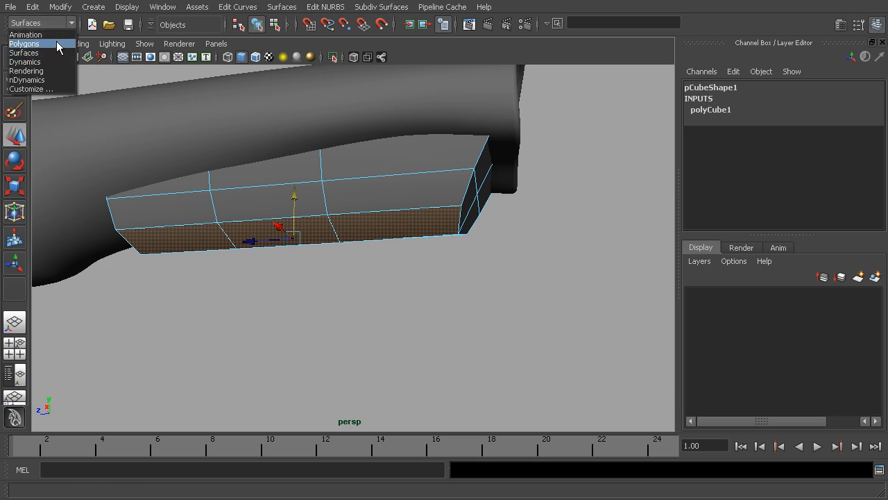
pyautogui.click(28, 43)
pyautogui.click(300, 8)
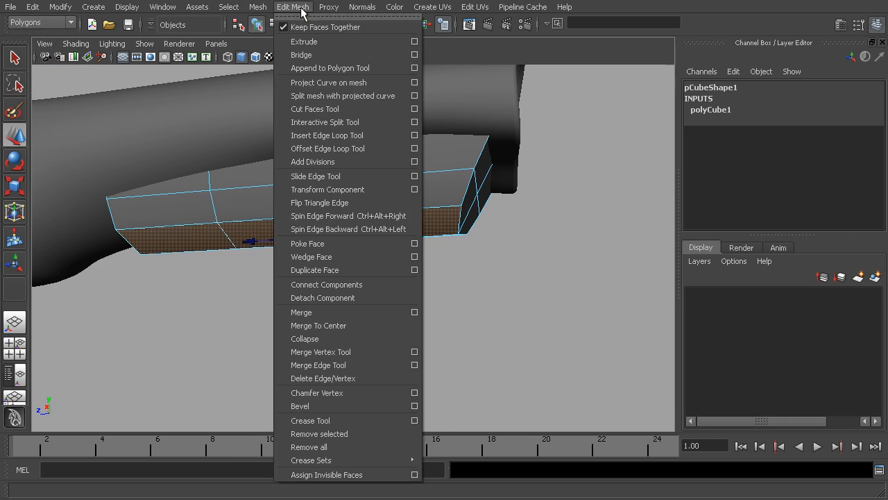
pyautogui.click(312, 42)
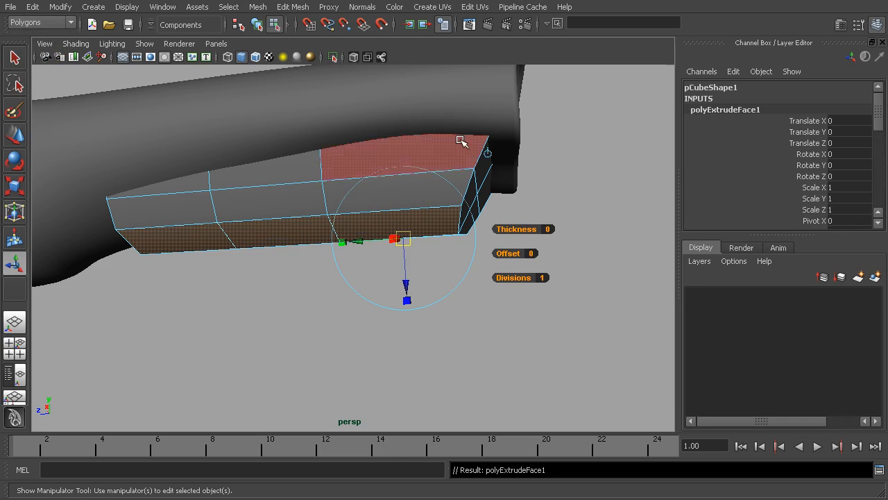
pyautogui.click(548, 228)
pyautogui.moveTo(407, 262); pyautogui.dragTo(408, 300)
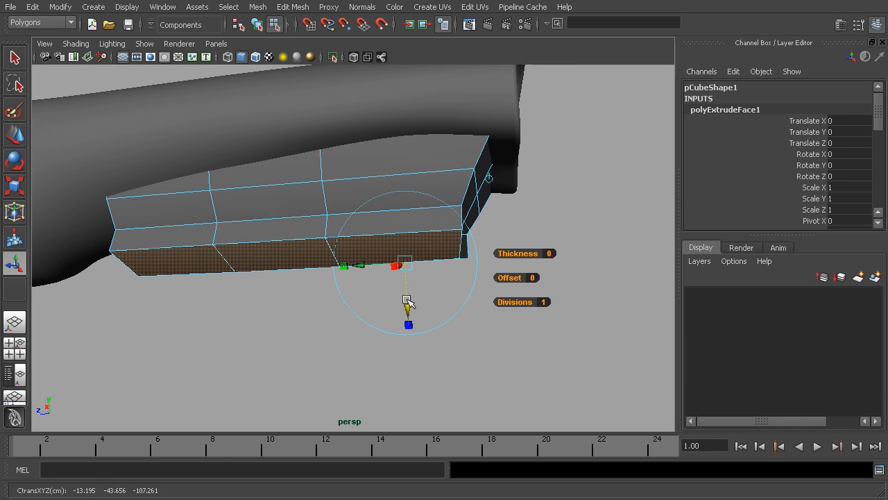
pyautogui.moveTo(515, 254); pyautogui.dragTo(528, 278)
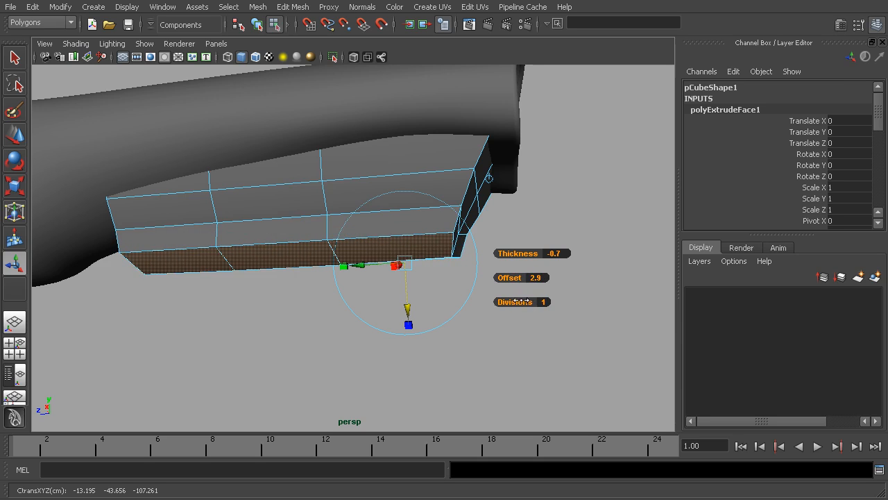
pyautogui.moveTo(410, 309)
pyautogui.mouseDown()
pyautogui.moveTo(407, 301)
pyautogui.moveTo(407, 312)
pyautogui.mouseUp()
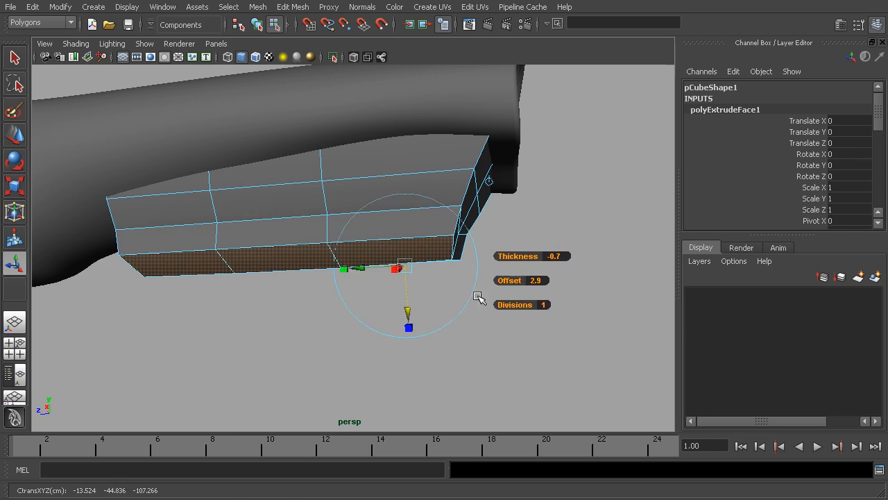
# In the side view, adjust the extruded faces' height, rotate them to the reference's sloping bottom line, and shift them lengthwise
pyautogui.press('space')
pyautogui.press('space')
pyautogui.press('f')
pyautogui.moveTo(515, 347); pyautogui.dragTo(520, 338)
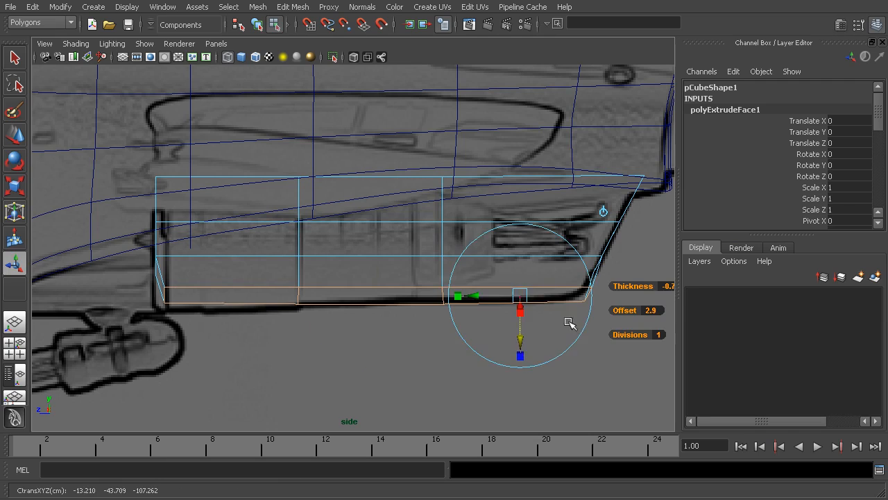
pyautogui.press('e')
pyautogui.moveTo(408, 241); pyautogui.dragTo(408, 238)
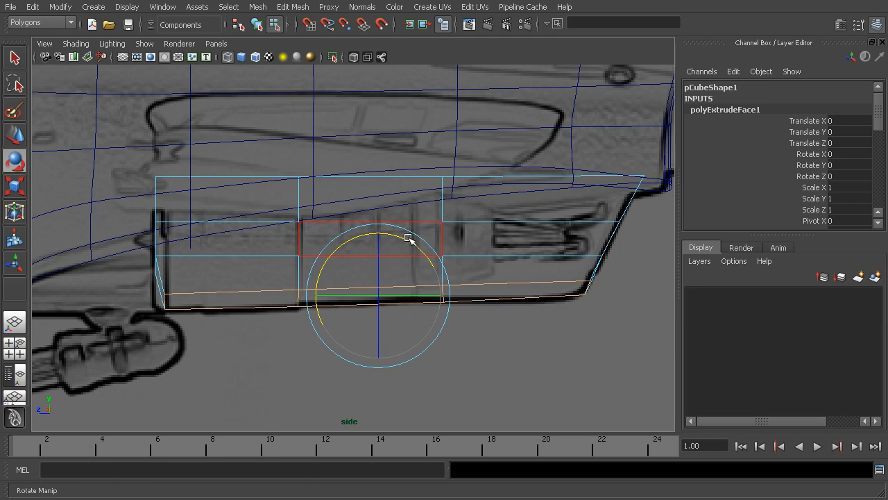
pyautogui.press('w')
pyautogui.moveTo(337, 295); pyautogui.dragTo(333, 296)
# Align the extruded section's end vertices with the reference and move the slanted end's lower centre vertex onto the outline
pyautogui.moveTo(220, 294); pyautogui.dragTo(188, 296, button='right')
pyautogui.moveTo(202, 282); pyautogui.dragTo(142, 340)
pyautogui.moveTo(147, 303); pyautogui.dragTo(139, 301)
pyautogui.keyDown('alt'); pyautogui.moveTo(521, 293); pyautogui.dragTo(351, 297, button='middle'); pyautogui.keyUp('alt')
pyautogui.keyDown('alt'); pyautogui.moveTo(351, 297); pyautogui.dragTo(618, 347, button='right'); pyautogui.keyUp('alt')
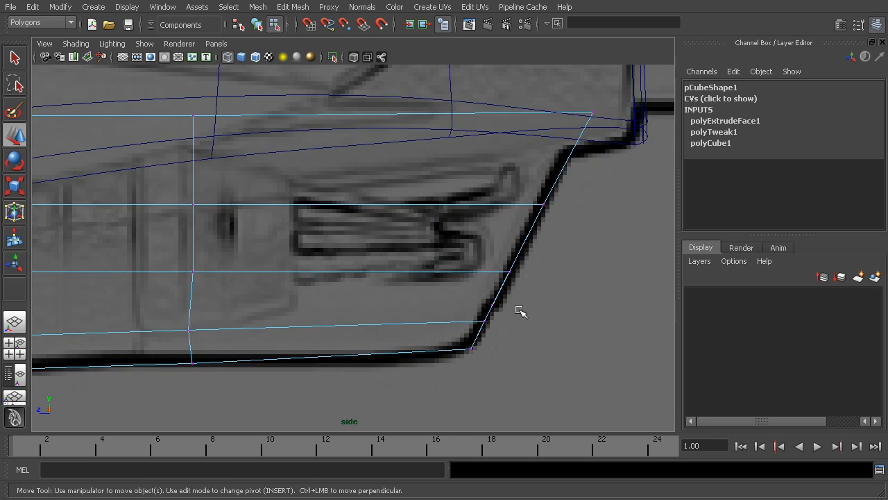
pyautogui.moveTo(476, 312); pyautogui.dragTo(475, 307)
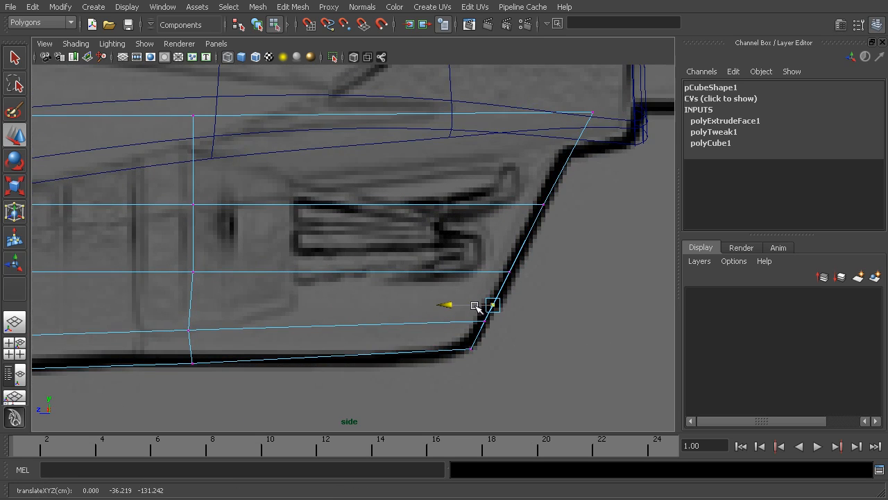
# Select the four faces of the slanted end above the extruded strip in the perspective view
pyautogui.press('space')
pyautogui.press('space')
pyautogui.keyDown('alt'); pyautogui.moveTo(404, 240); pyautogui.dragTo(317, 249); pyautogui.keyUp('alt')
pyautogui.keyDown('alt'); pyautogui.moveTo(317, 248); pyautogui.dragTo(427, 256, button='right'); pyautogui.keyUp('alt')
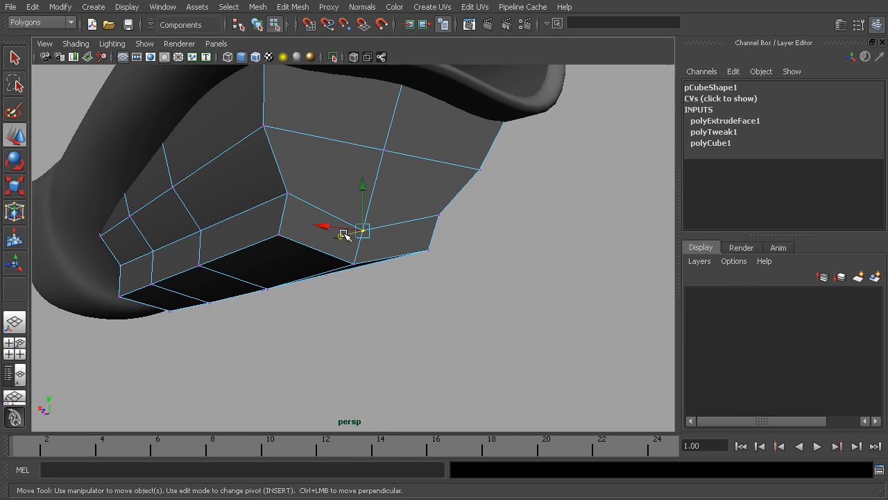
pyautogui.keyDown('alt'); pyautogui.moveTo(357, 277); pyautogui.dragTo(369, 164); pyautogui.keyUp('alt')
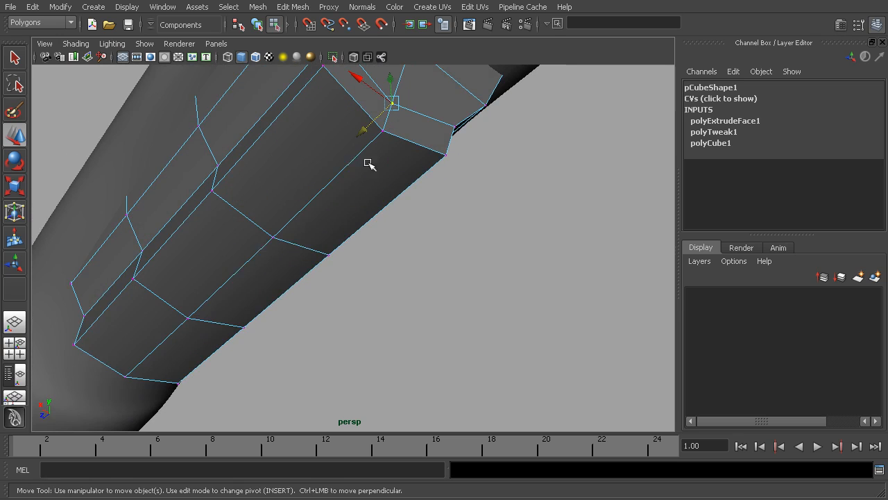
pyautogui.keyDown('alt'); pyautogui.moveTo(270, 231); pyautogui.dragTo(368, 248); pyautogui.keyUp('alt')
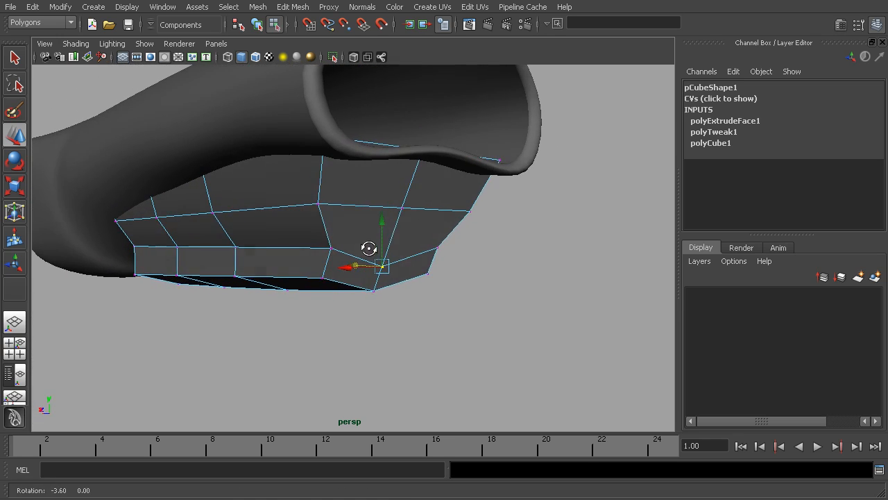
pyautogui.moveTo(390, 213); pyautogui.dragTo(391, 240, button='right')
pyautogui.click(347, 180)
pyautogui.keyDown('shift'); pyautogui.click(427, 201); pyautogui.keyUp('shift')
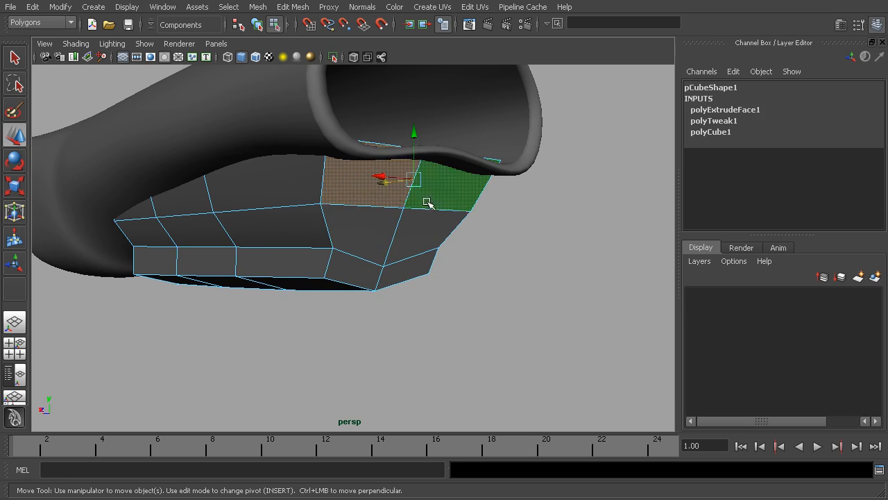
pyautogui.keyDown('alt'); pyautogui.moveTo(384, 224); pyautogui.dragTo(371, 224); pyautogui.keyUp('alt')
pyautogui.keyDown('shift'); pyautogui.click(419, 237); pyautogui.keyUp('shift')
pyautogui.click(519, 228)
pyautogui.click(440, 191)
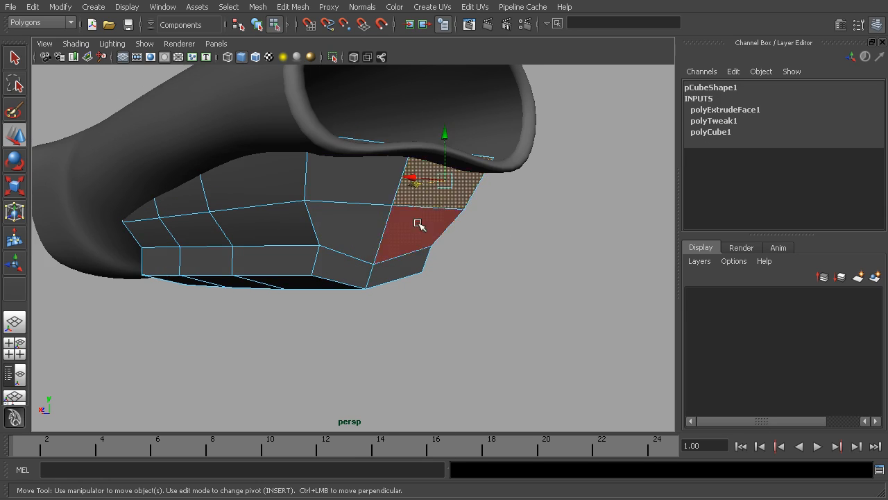
pyautogui.click(345, 229)
pyautogui.keyDown('shift'); pyautogui.click(357, 181); pyautogui.keyUp('shift')
# Extrude the four selected faces of the slanted end and scale them slightly inward to form a narrow border
pyautogui.keyDown('alt'); pyautogui.moveTo(407, 195); pyautogui.dragTo(499, 271); pyautogui.keyUp('alt')
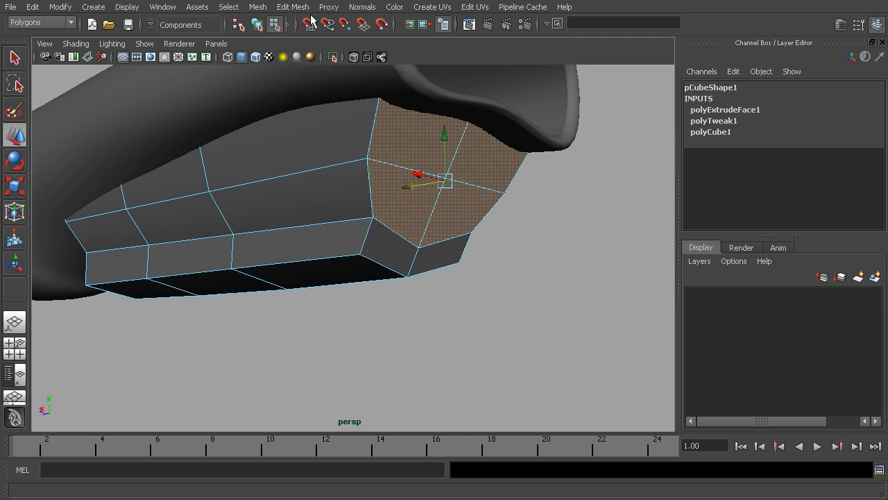
pyautogui.click(293, 7)
pyautogui.click(313, 36)
pyautogui.keyDown('alt'); pyautogui.moveTo(472, 79); pyautogui.dragTo(488, 91); pyautogui.keyUp('alt')
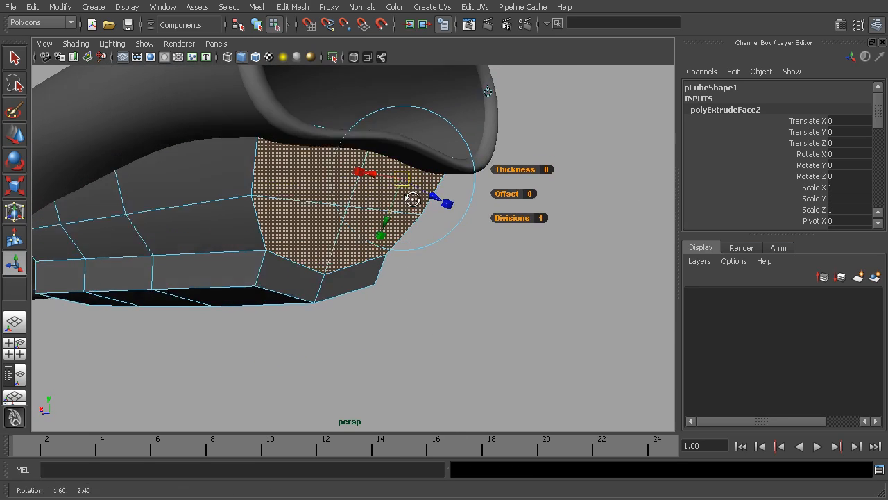
pyautogui.keyDown('alt'); pyautogui.moveTo(412, 199); pyautogui.dragTo(424, 202); pyautogui.keyUp('alt')
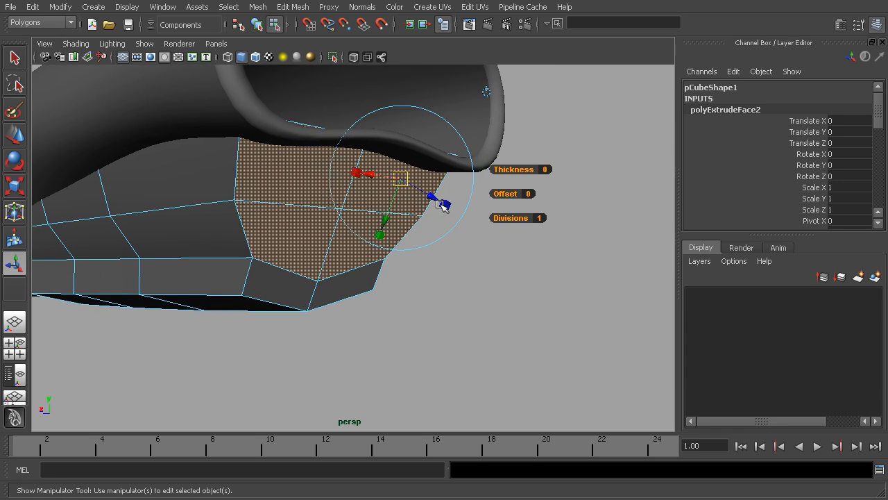
pyautogui.click(445, 205)
pyautogui.moveTo(402, 182); pyautogui.dragTo(392, 191)
pyautogui.keyDown('alt'); pyautogui.moveTo(336, 237); pyautogui.dragTo(214, 192); pyautogui.keyUp('alt')
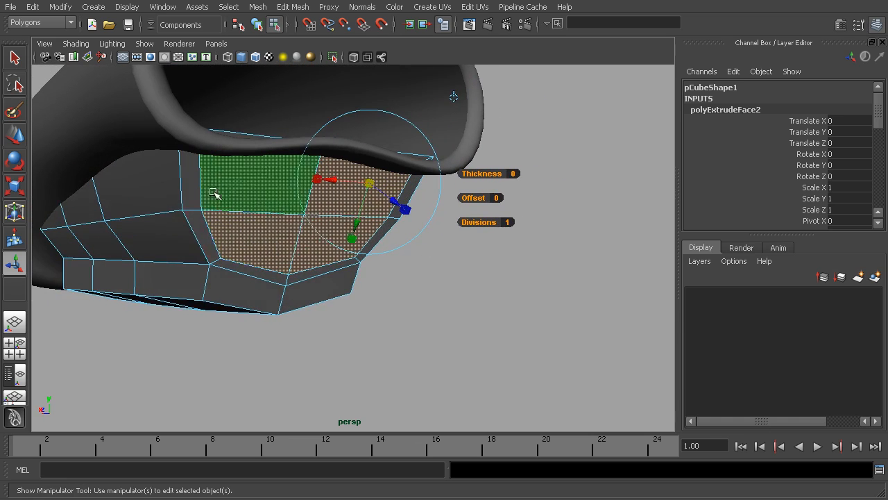
pyautogui.keyDown('alt'); pyautogui.moveTo(313, 232); pyautogui.dragTo(323, 233); pyautogui.keyUp('alt')
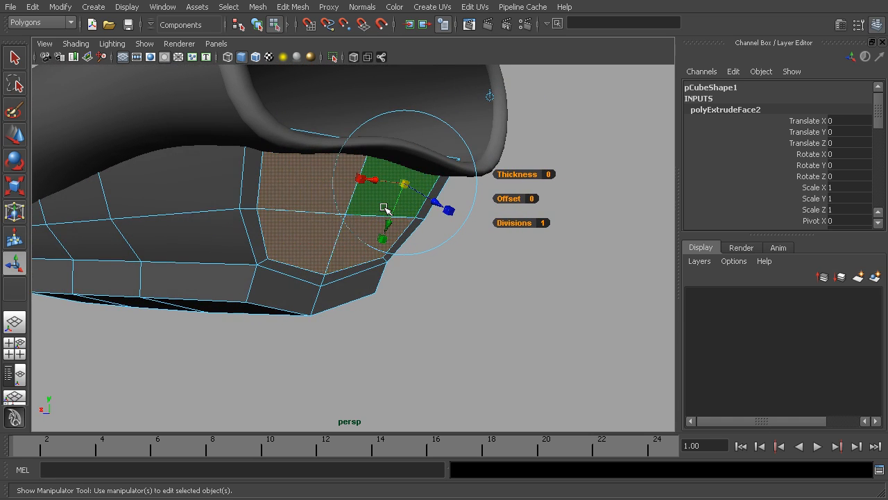
# Extrude the four bordered end faces again, push them into the body with a Z translation of about -2.34, and deselect them
pyautogui.hotkey('ctrl', 'e')
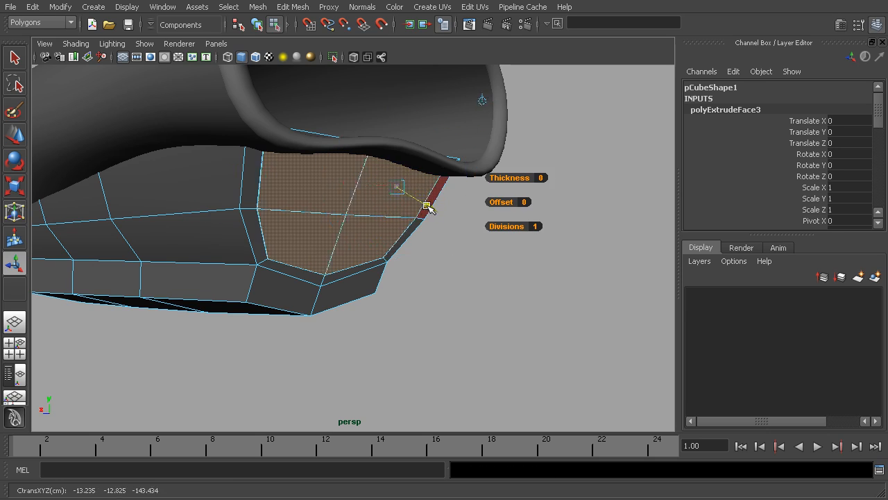
pyautogui.keyDown('alt'); pyautogui.moveTo(430, 210); pyautogui.dragTo(459, 232); pyautogui.keyUp('alt')
pyautogui.moveTo(459, 231); pyautogui.dragTo(490, 257, button='middle')
pyautogui.keyDown('alt'); pyautogui.moveTo(491, 258); pyautogui.dragTo(448, 247); pyautogui.keyUp('alt')
pyautogui.moveTo(383, 240); pyautogui.dragTo(451, 252)
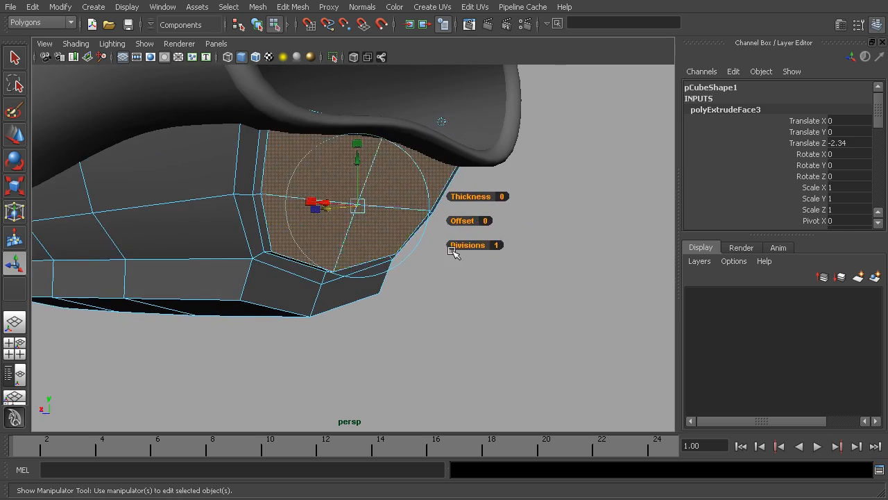
pyautogui.click(505, 329)
# Reselect the four recessed end faces, extrude them together and scale the extrusion to about 0.883
pyautogui.keyDown('alt'); pyautogui.moveTo(416, 221); pyautogui.dragTo(506, 252); pyautogui.keyUp('alt')
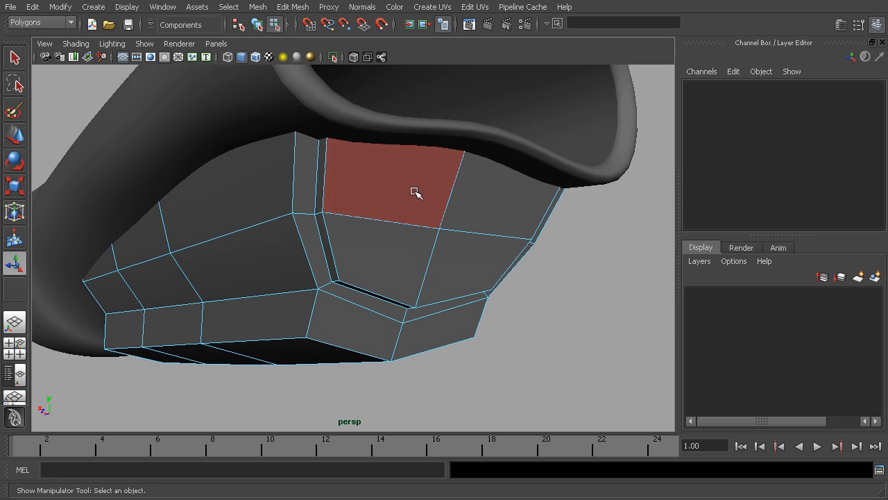
pyautogui.keyDown('alt'); pyautogui.moveTo(446, 201); pyautogui.dragTo(444, 194); pyautogui.keyUp('alt')
pyautogui.click(402, 164)
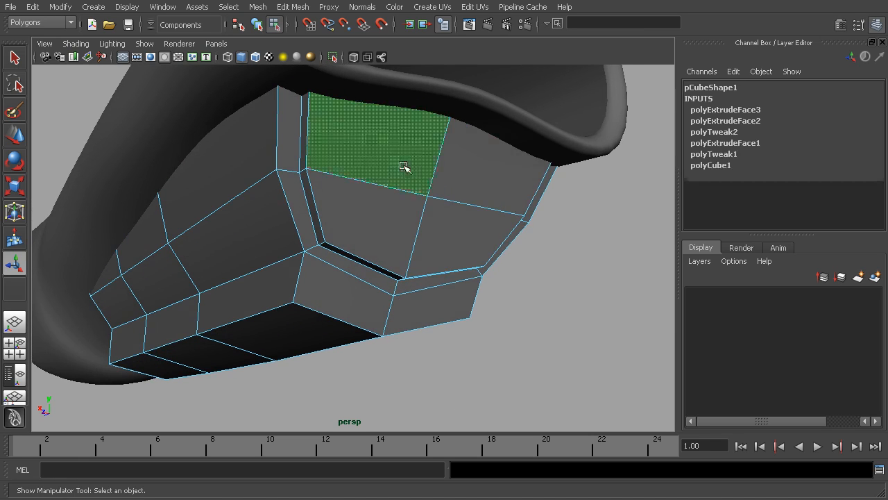
pyautogui.keyDown('shift'); pyautogui.click(478, 179); pyautogui.keyUp('shift')
pyautogui.keyDown('shift'); pyautogui.click(444, 208); pyautogui.keyUp('shift')
pyautogui.keyDown('shift'); pyautogui.click(389, 226); pyautogui.keyUp('shift')
pyautogui.moveTo(500, 214)
pyautogui.keyDown('alt'); pyautogui.mouseDown()
pyautogui.moveTo(517, 205)
pyautogui.moveTo(481, 224)
pyautogui.moveTo(504, 218)
pyautogui.mouseUp(); pyautogui.keyUp('alt')
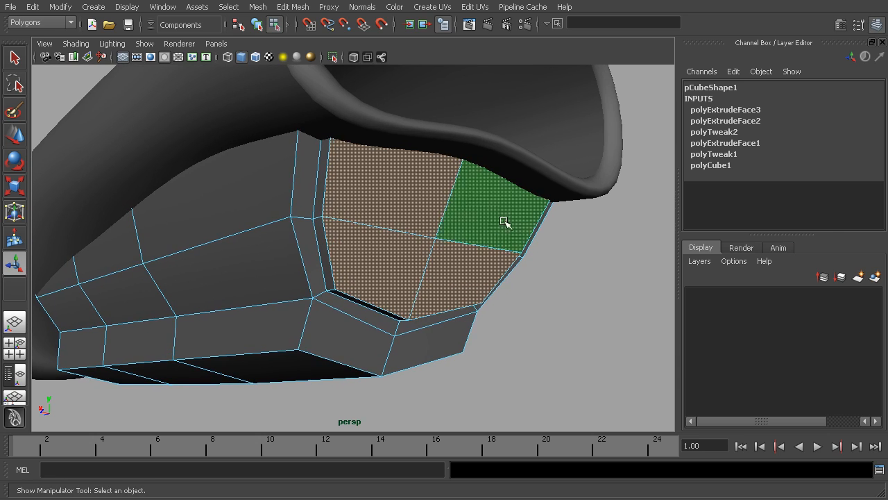
pyautogui.click(299, 9)
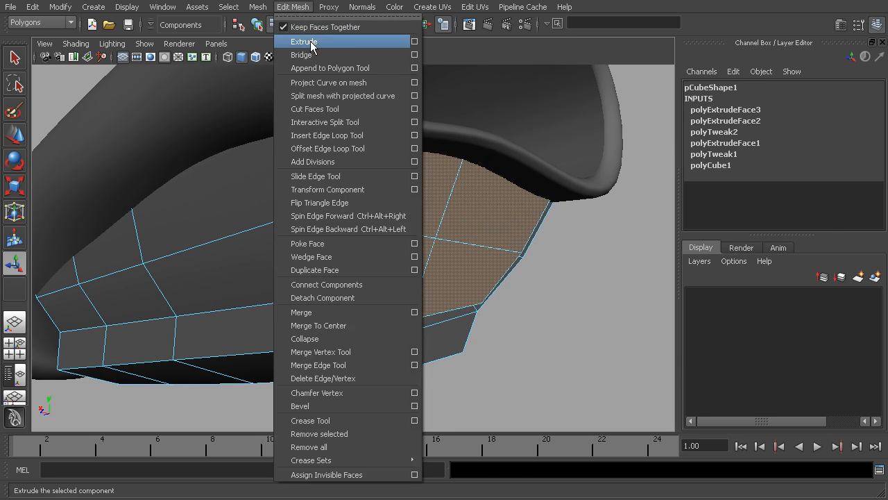
pyautogui.click(311, 39)
pyautogui.click(548, 225)
pyautogui.moveTo(500, 208); pyautogui.dragTo(495, 209)
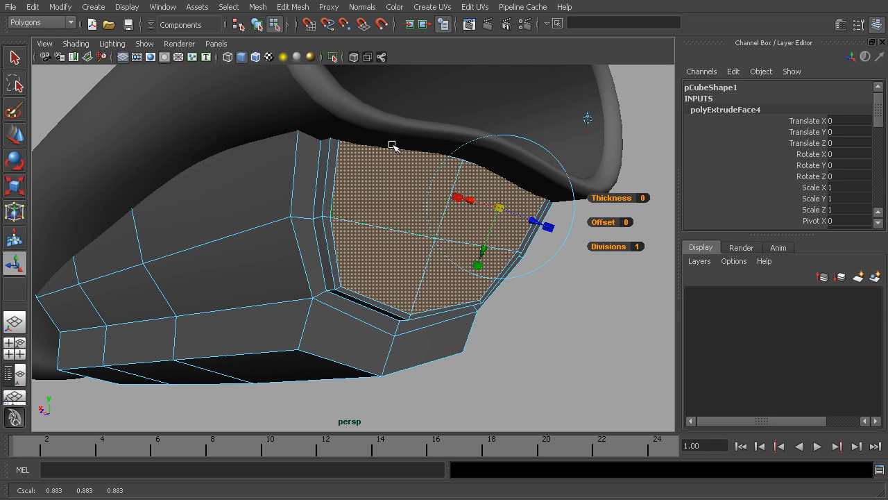
# Turn off Keep Faces Together, extrude the four end faces and scale each one individually to about 0.817
pyautogui.click(294, 8)
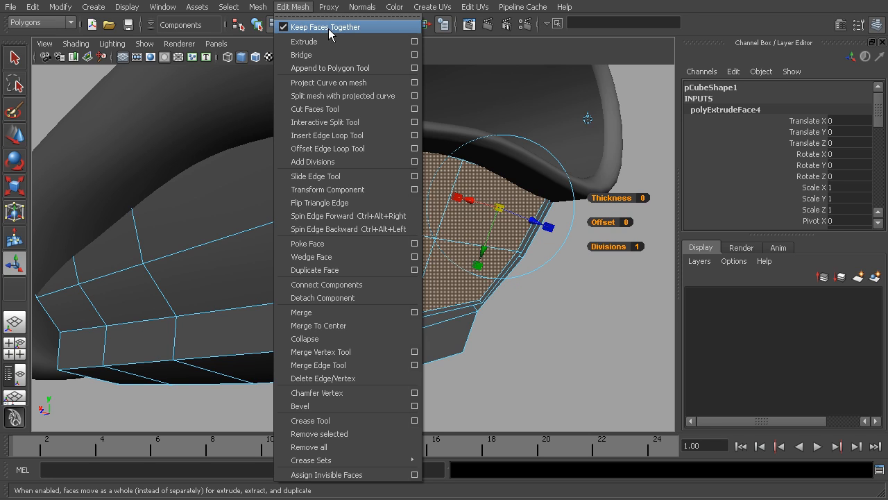
pyautogui.click(296, 28)
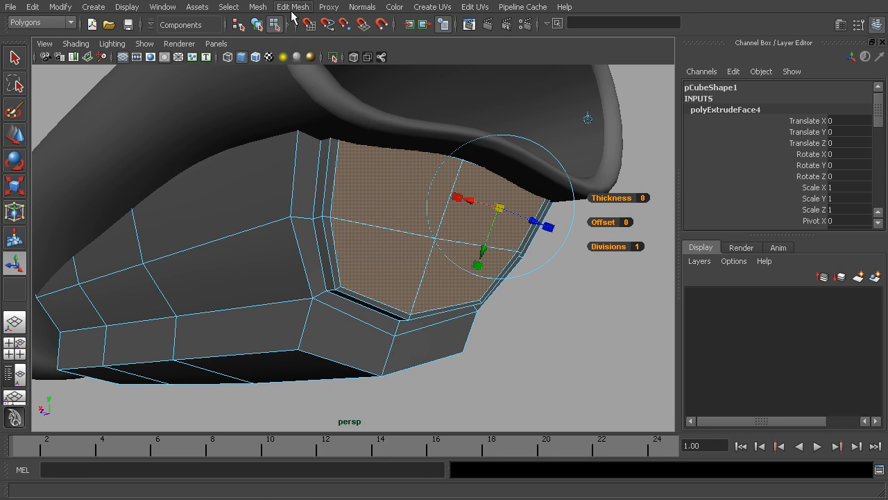
pyautogui.click(291, 8)
pyautogui.click(307, 41)
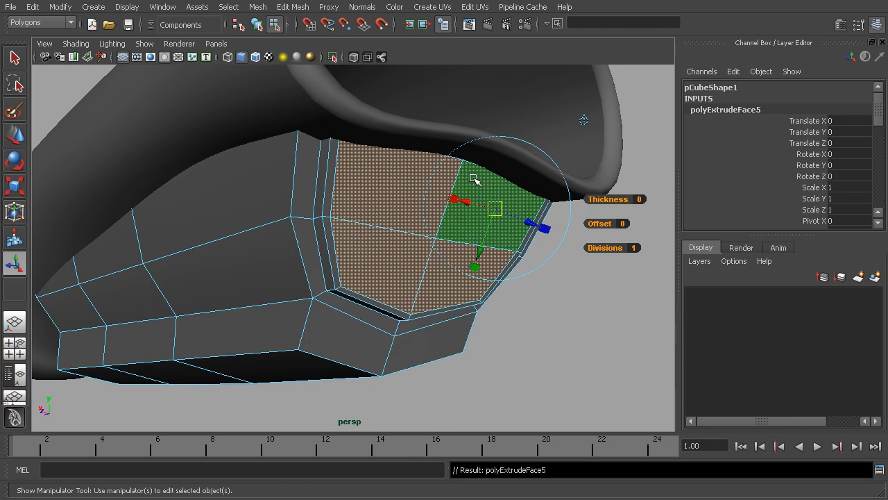
pyautogui.moveTo(549, 231); pyautogui.dragTo(488, 215)
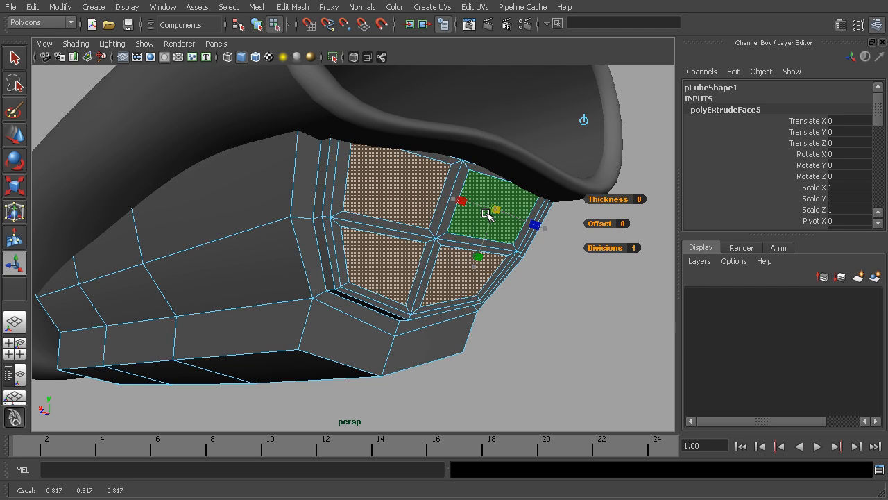
# Extrude the four separate end panels again and push each one inward to recess it
pyautogui.moveTo(487, 216); pyautogui.dragTo(507, 257)
pyautogui.keyDown('alt'); pyautogui.moveTo(507, 258); pyautogui.dragTo(544, 262, button='right'); pyautogui.keyUp('alt')
pyautogui.keyDown('alt'); pyautogui.moveTo(543, 262); pyautogui.dragTo(463, 245, button='middle'); pyautogui.keyUp('alt')
pyautogui.keyDown('alt'); pyautogui.moveTo(464, 244); pyautogui.dragTo(502, 250, button='right'); pyautogui.keyUp('alt')
pyautogui.click(291, 8)
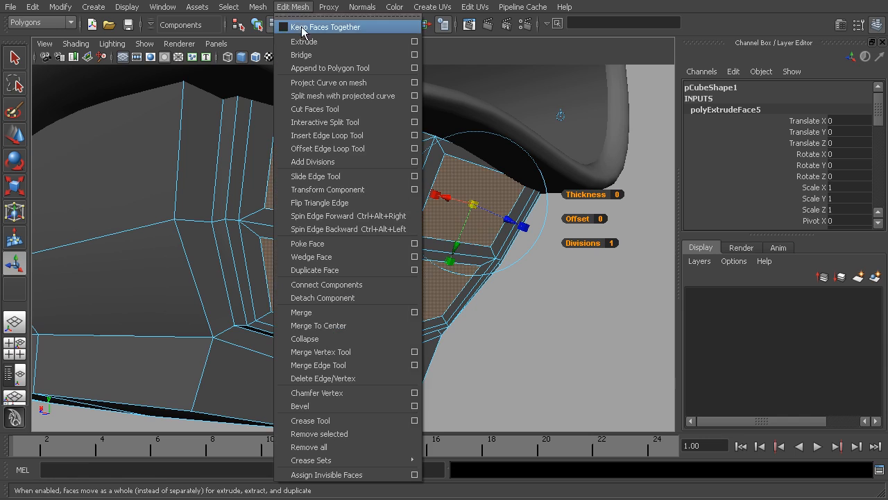
pyautogui.click(305, 38)
pyautogui.moveTo(528, 227); pyautogui.dragTo(490, 215)
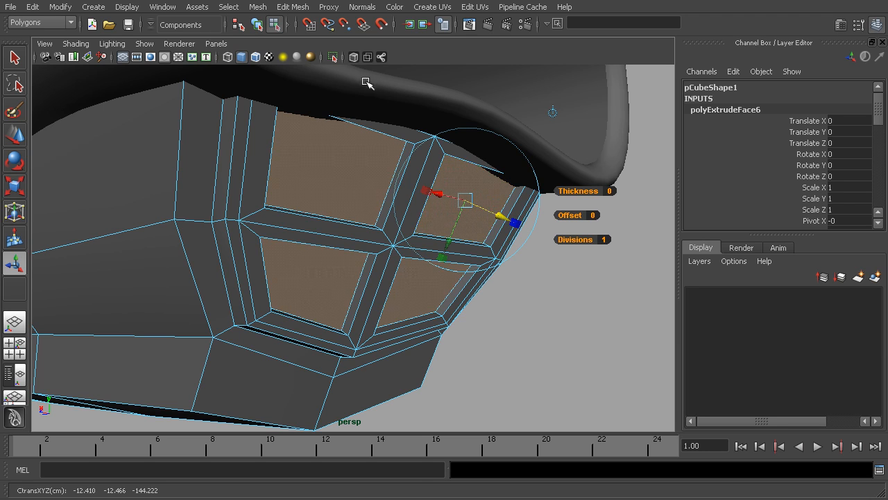
# Extrude the four recessed panels once more and scale each one slightly smaller
pyautogui.click(292, 7)
pyautogui.click(308, 39)
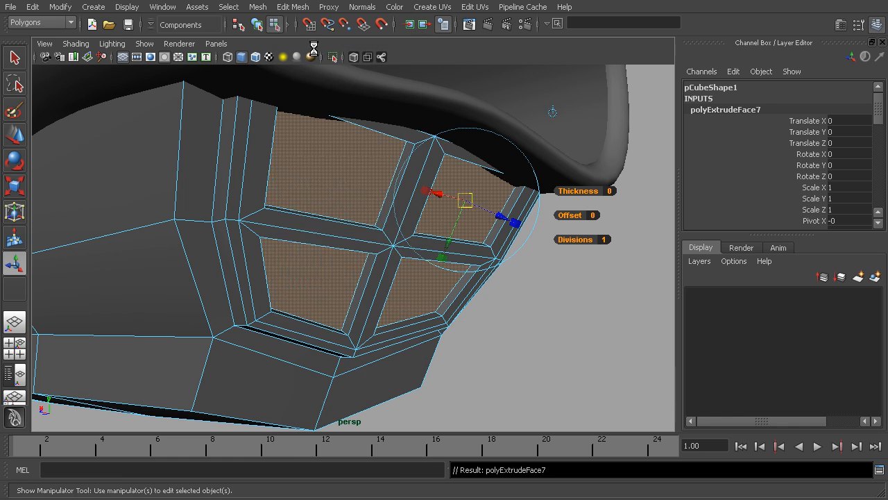
pyautogui.click(515, 223)
pyautogui.moveTo(464, 200); pyautogui.dragTo(455, 199)
pyautogui.keyDown('alt'); pyautogui.moveTo(483, 223); pyautogui.dragTo(466, 230, button='right'); pyautogui.keyUp('alt')
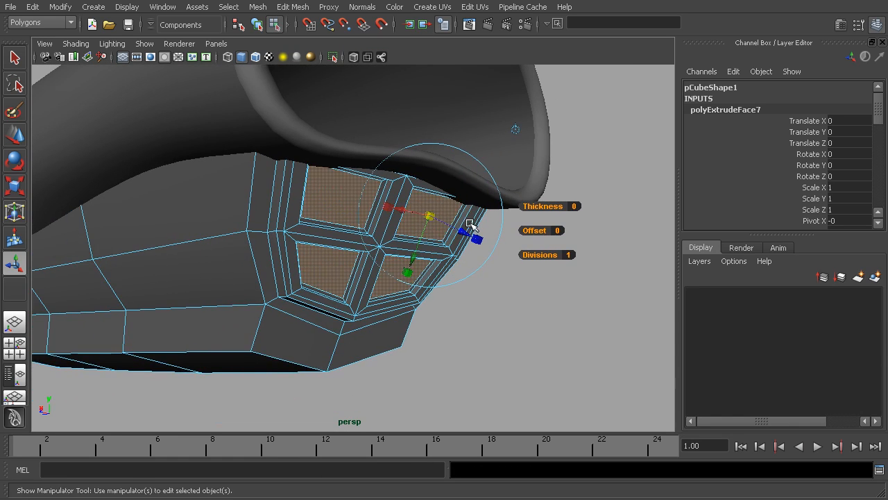
# Return to object selection with the lower section selected and turn Keep Faces Together back on
pyautogui.click(257, 24)
pyautogui.click(451, 265)
pyautogui.click(392, 248)
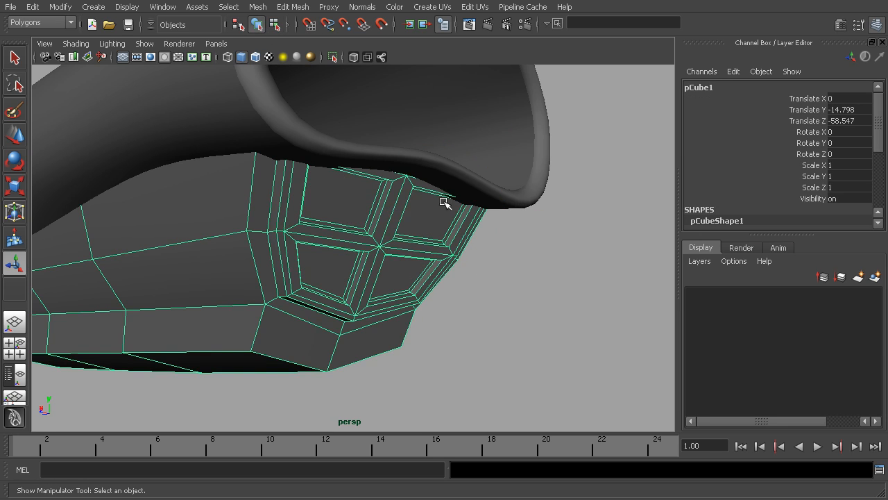
pyautogui.click(293, 8)
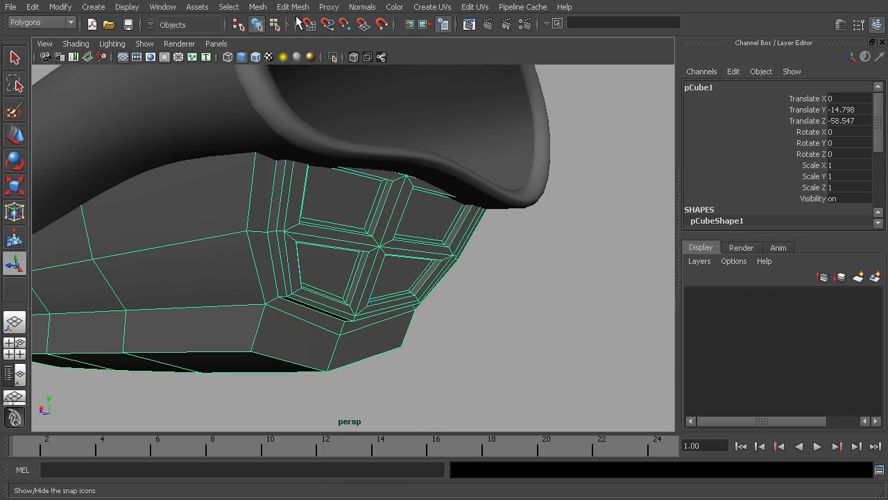
pyautogui.click(297, 27)
pyautogui.click(294, 9)
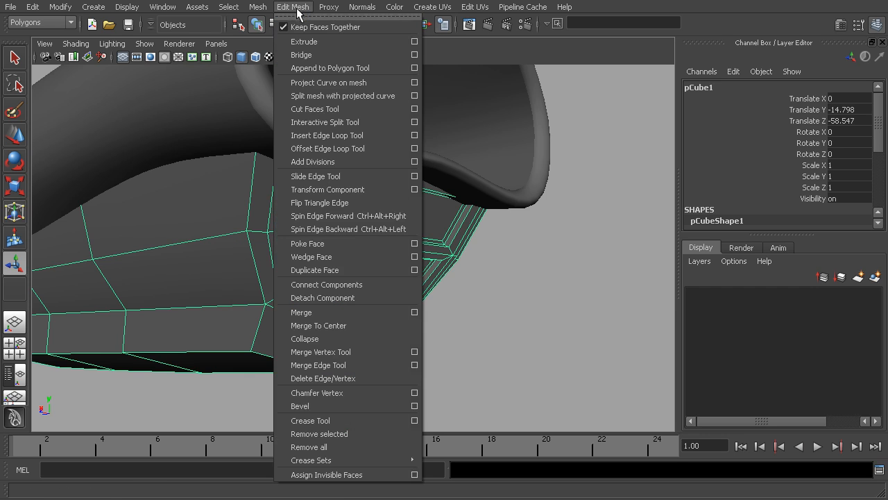
pyautogui.click(566, 243)
pyautogui.click(421, 251)
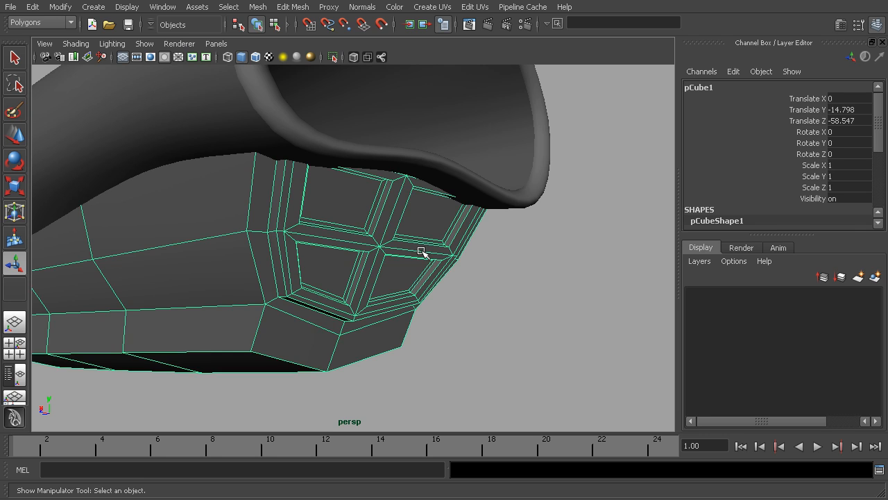
# Delete the six top faces of the lower section inside the tube body and return to object mode
pyautogui.keyDown('alt'); pyautogui.moveTo(326, 147); pyautogui.dragTo(482, 298); pyautogui.keyUp('alt')
pyautogui.click(482, 298)
pyautogui.keyDown('alt'); pyautogui.moveTo(511, 301); pyautogui.dragTo(361, 288, button='right'); pyautogui.keyUp('alt')
pyautogui.keyDown('alt'); pyautogui.moveTo(361, 288); pyautogui.dragTo(383, 329); pyautogui.keyUp('alt')
pyautogui.click(337, 273)
pyautogui.keyDown('alt'); pyautogui.moveTo(345, 256); pyautogui.dragTo(319, 253); pyautogui.keyUp('alt')
pyautogui.keyDown('alt'); pyautogui.moveTo(319, 253); pyautogui.dragTo(294, 267, button='right'); pyautogui.keyUp('alt')
pyautogui.click(236, 200)
pyautogui.keyDown('shift'); pyautogui.click(196, 216); pyautogui.keyUp('shift')
pyautogui.keyDown('shift'); pyautogui.click(209, 243); pyautogui.keyUp('shift')
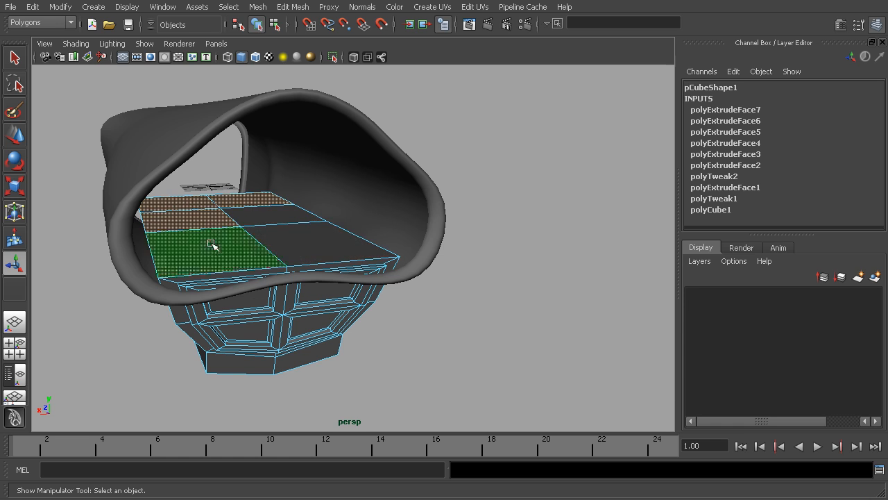
pyautogui.keyDown('shift'); pyautogui.click(340, 249); pyautogui.keyUp('shift')
pyautogui.keyDown('shift'); pyautogui.click(288, 214); pyautogui.keyUp('shift')
pyautogui.keyDown('alt'); pyautogui.moveTo(357, 270); pyautogui.dragTo(414, 276); pyautogui.keyUp('alt')
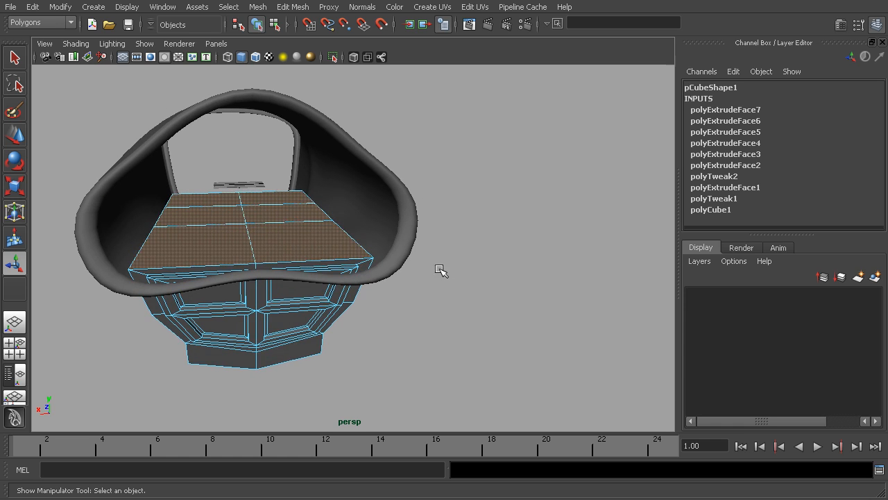
pyautogui.press('Delete')
pyautogui.keyDown('alt'); pyautogui.moveTo(291, 282); pyautogui.dragTo(338, 271); pyautogui.keyUp('alt')
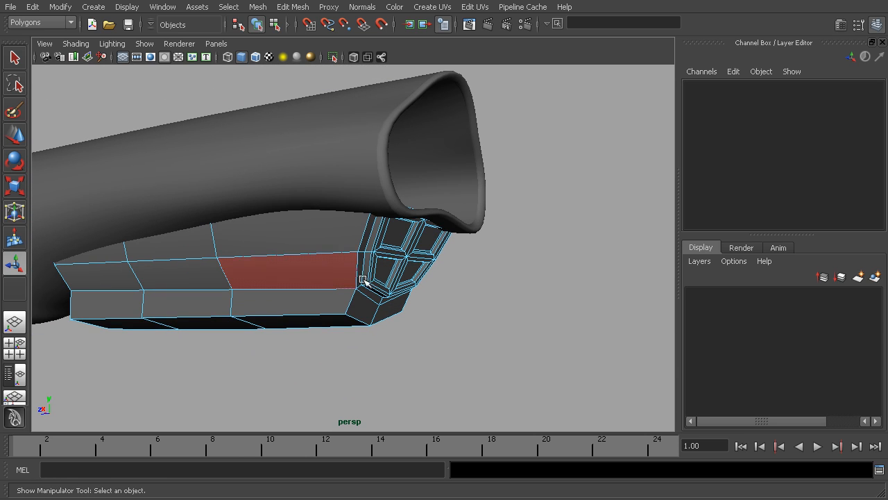
pyautogui.press('F8')
pyautogui.press('F8')
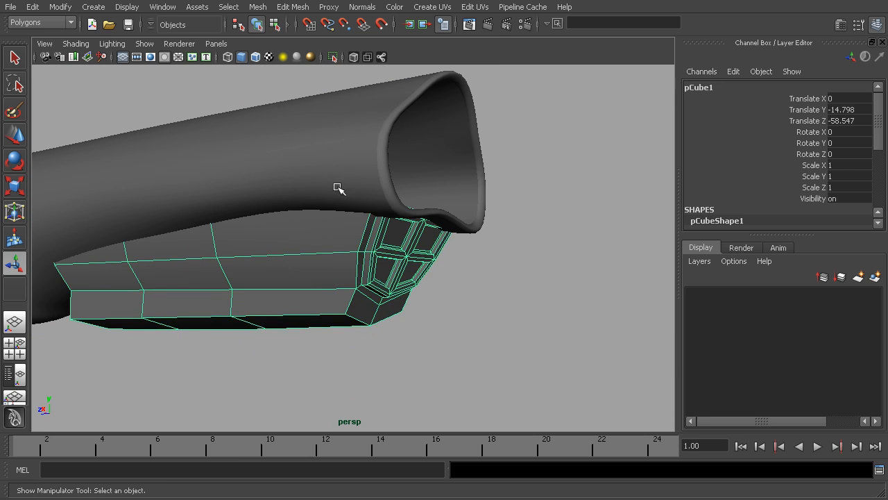
pyautogui.keyDown('alt'); pyautogui.moveTo(380, 290); pyautogui.dragTo(382, 294); pyautogui.keyUp('alt')
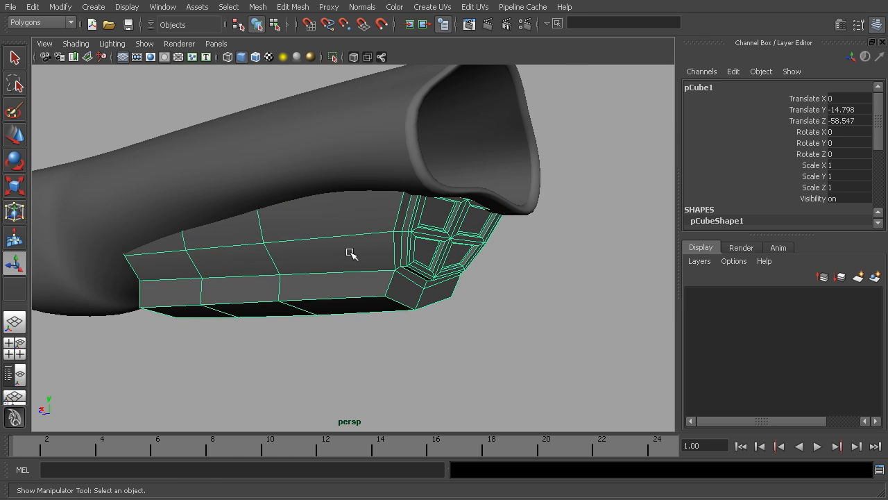
pyautogui.moveTo(406, 266)
pyautogui.keyDown('alt'); pyautogui.mouseDown()
pyautogui.moveTo(353, 268)
pyautogui.moveTo(343, 280)
pyautogui.moveTo(444, 228)
pyautogui.moveTo(452, 258)
pyautogui.moveTo(440, 265)
pyautogui.moveTo(472, 258)
pyautogui.moveTo(407, 276)
pyautogui.mouseUp(); pyautogui.keyUp('alt')
pyautogui.click(408, 315)
pyautogui.keyDown('alt'); pyautogui.moveTo(408, 315); pyautogui.dragTo(496, 302); pyautogui.keyUp('alt')
pyautogui.click(382, 295)
pyautogui.moveTo(404, 299)
pyautogui.keyDown('alt'); pyautogui.mouseDown()
pyautogui.moveTo(440, 305)
pyautogui.moveTo(408, 300)
pyautogui.mouseUp(); pyautogui.keyUp('alt')
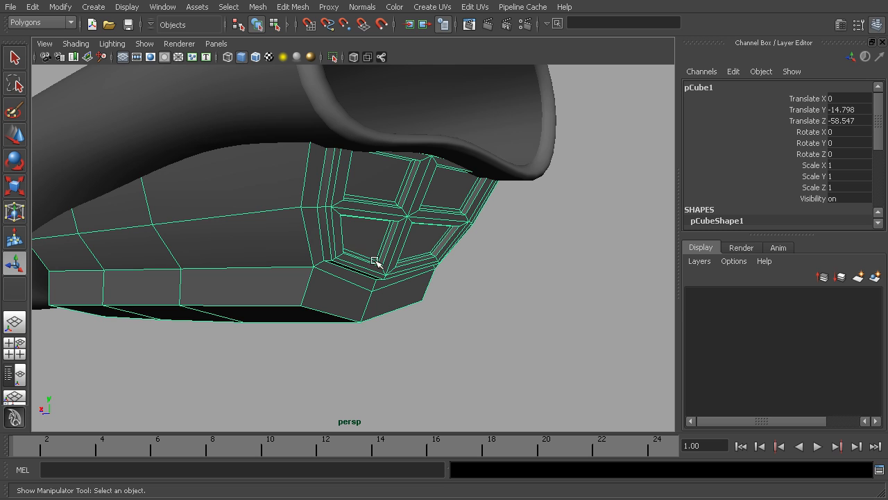
pyautogui.click(257, 7)
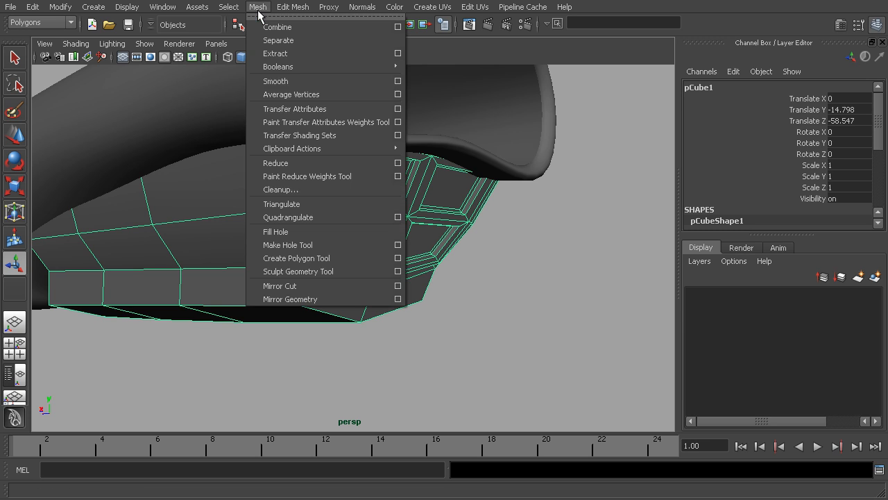
pyautogui.click(275, 81)
pyautogui.click(581, 288)
pyautogui.click(433, 225)
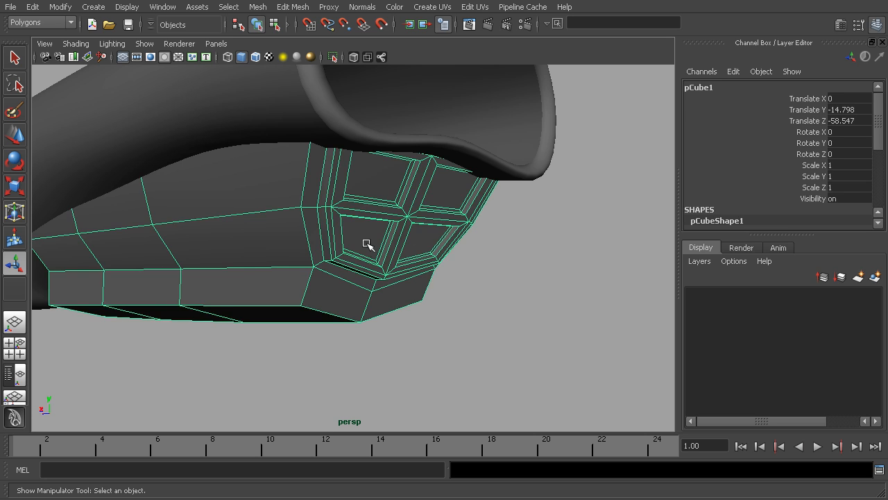
# Display the lower section with smooth mesh preview and deselect it to check the rounded shape and recesses
pyautogui.press('3')
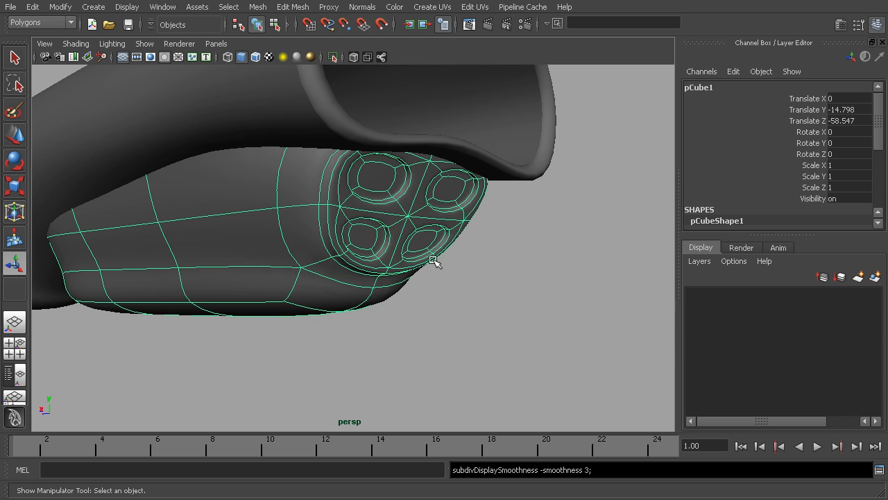
pyautogui.click(461, 278)
pyautogui.keyDown('alt'); pyautogui.moveTo(525, 282); pyautogui.dragTo(345, 259); pyautogui.keyUp('alt')
pyautogui.click(346, 258)
pyautogui.keyDown('alt'); pyautogui.moveTo(421, 245); pyautogui.dragTo(528, 263, button='right'); pyautogui.keyUp('alt')
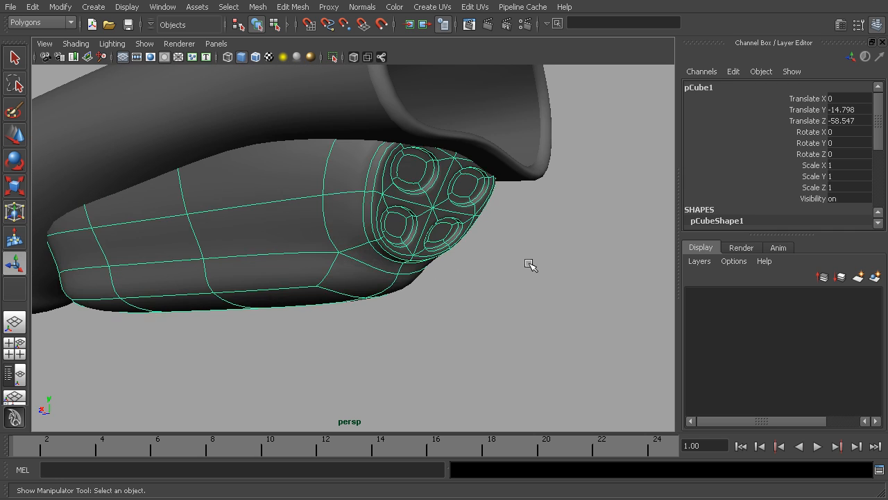
pyautogui.click(525, 261)
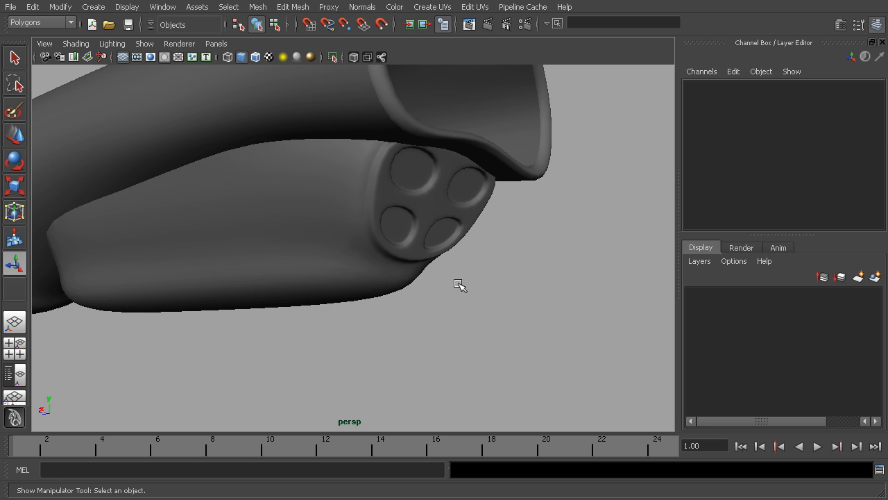
# Compare the lower section's smooth mesh preview with its unsmoothed cage around the slanted end
pyautogui.click(288, 260)
pyautogui.keyDown('alt'); pyautogui.moveTo(369, 285); pyautogui.dragTo(400, 276); pyautogui.keyUp('alt')
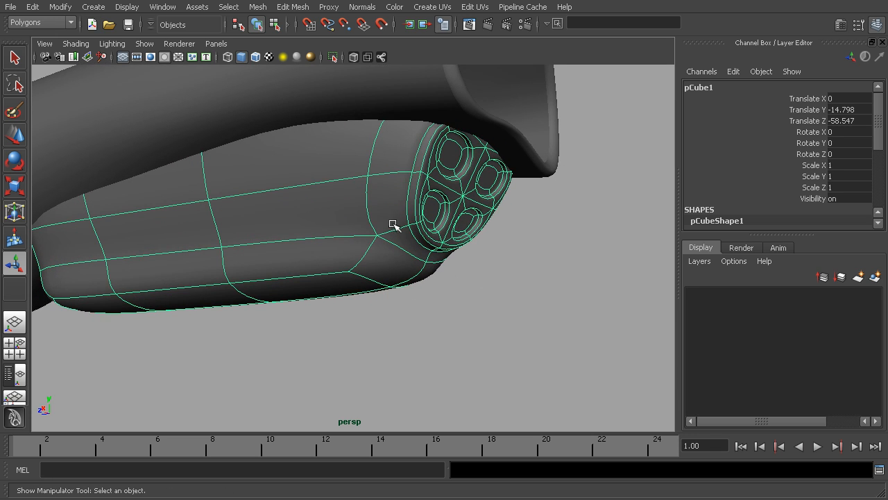
pyautogui.press('1')
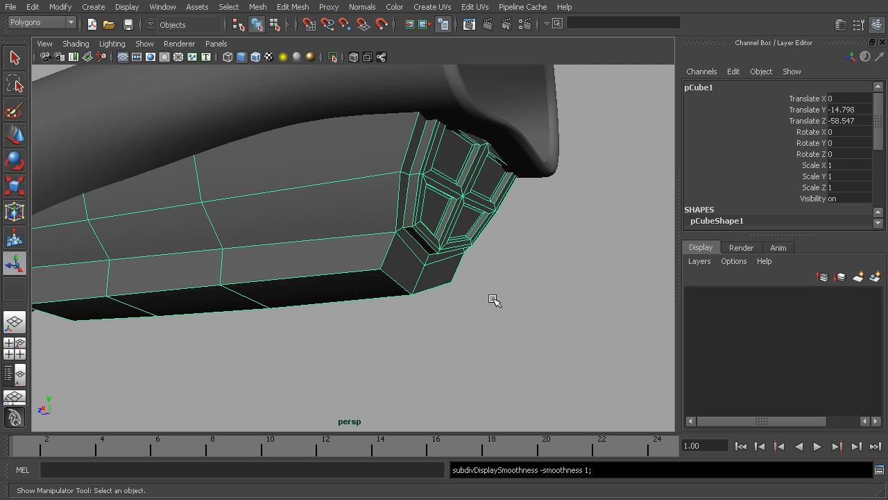
pyautogui.keyDown('alt'); pyautogui.moveTo(452, 252); pyautogui.dragTo(453, 284); pyautogui.keyUp('alt')
pyautogui.press('3')
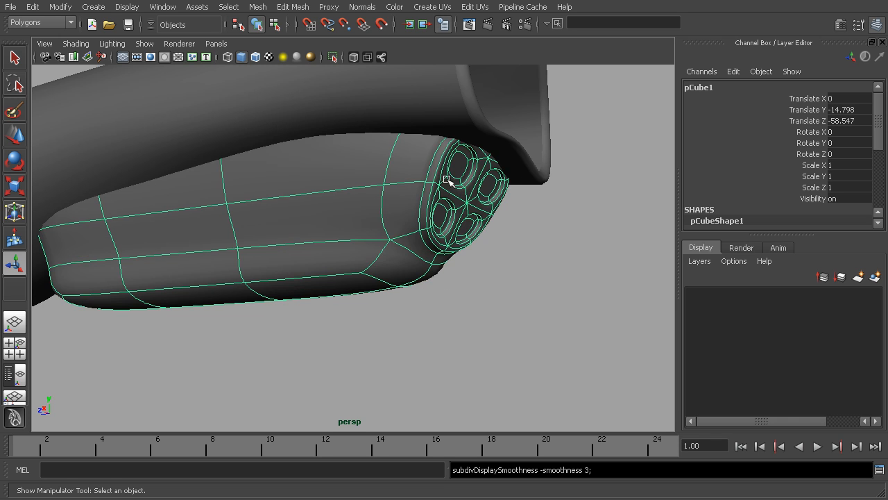
pyautogui.press('1')
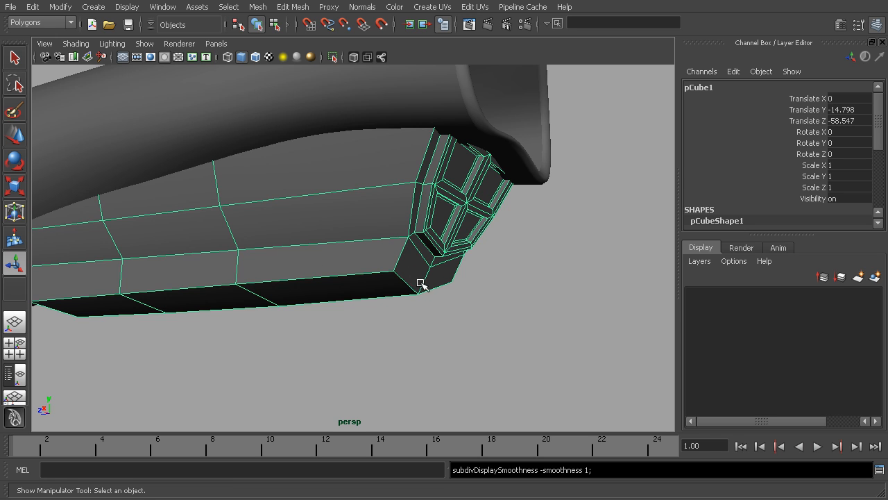
pyautogui.press('3')
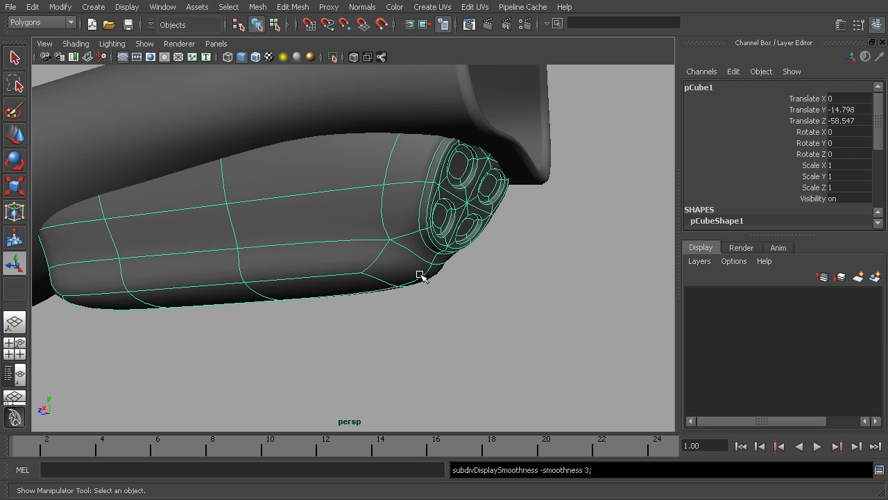
pyautogui.press('1')
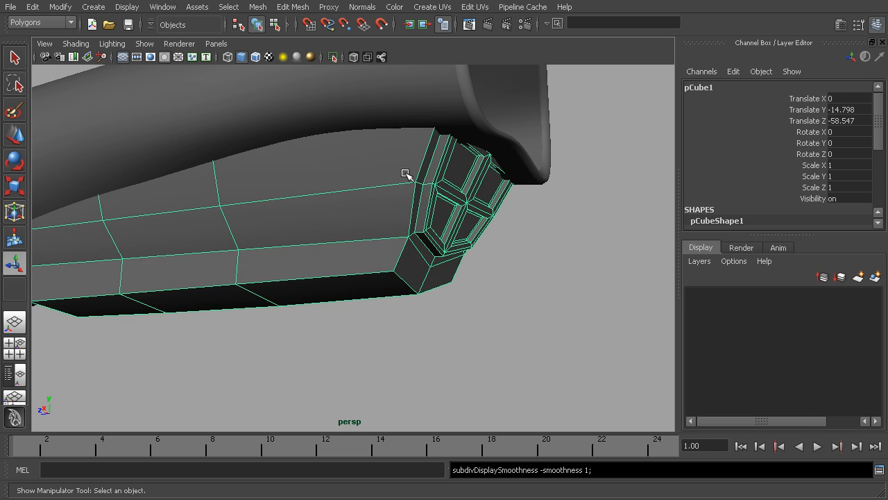
# Insert an edge loop around the lower section just before its slanted end and return to object selection
pyautogui.keyDown('alt'); pyautogui.moveTo(442, 243); pyautogui.dragTo(440, 250, button='middle'); pyautogui.keyUp('alt')
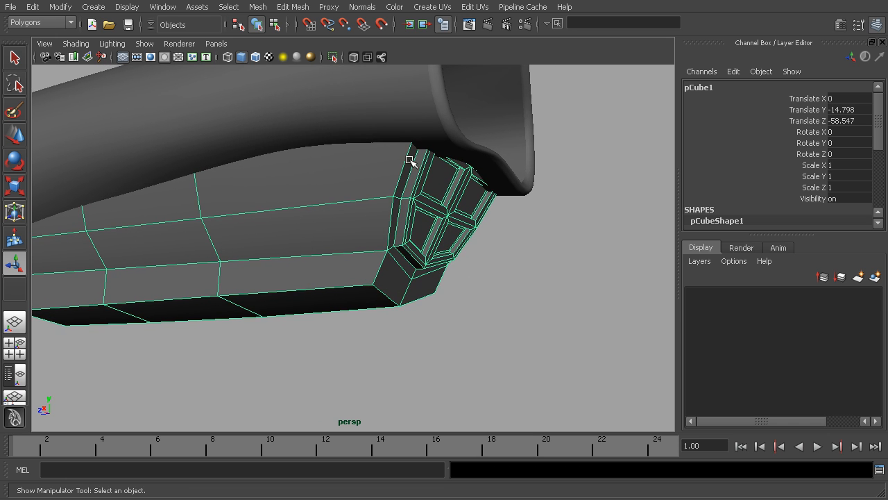
pyautogui.click(297, 8)
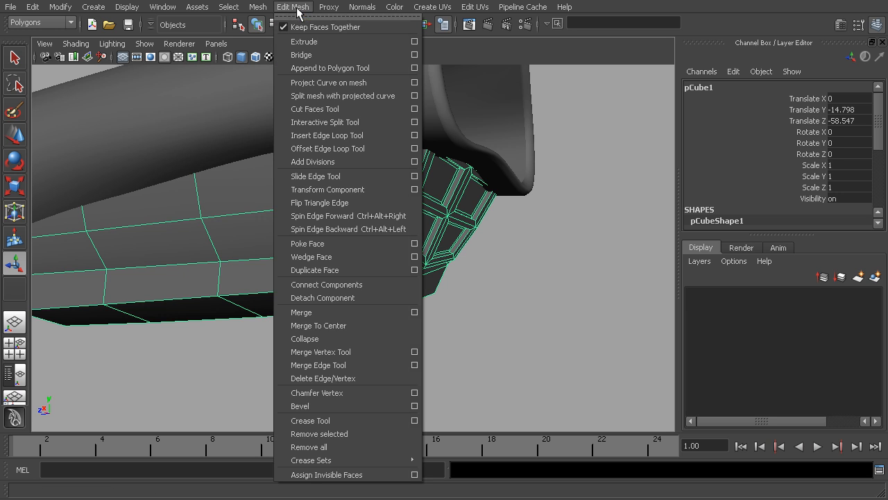
pyautogui.click(335, 136)
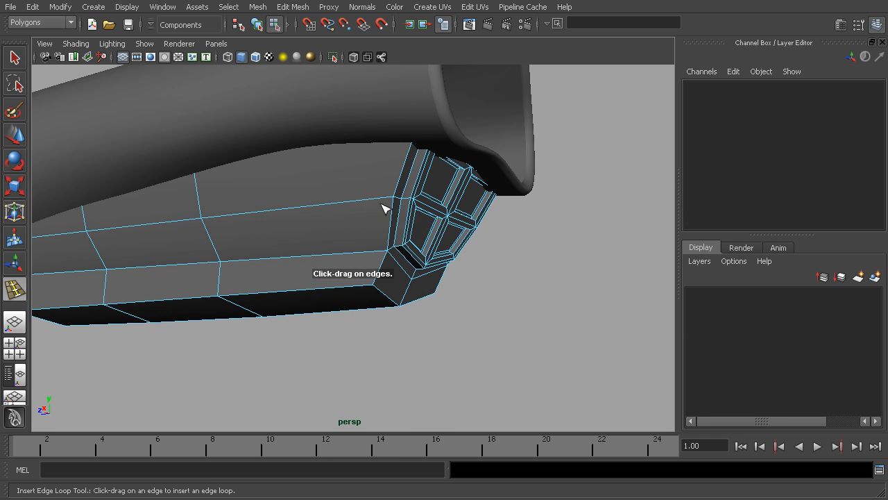
pyautogui.keyDown('alt'); pyautogui.moveTo(382, 205); pyautogui.dragTo(410, 212); pyautogui.keyUp('alt')
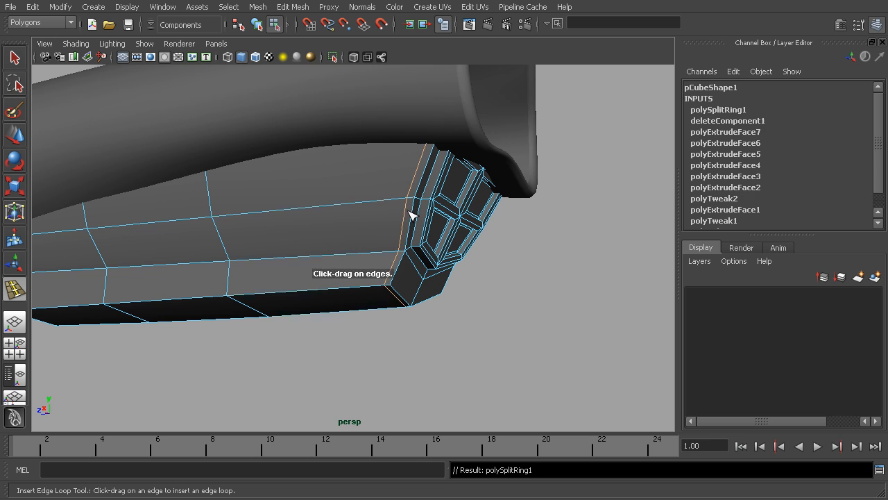
pyautogui.click(257, 24)
pyautogui.press('q')
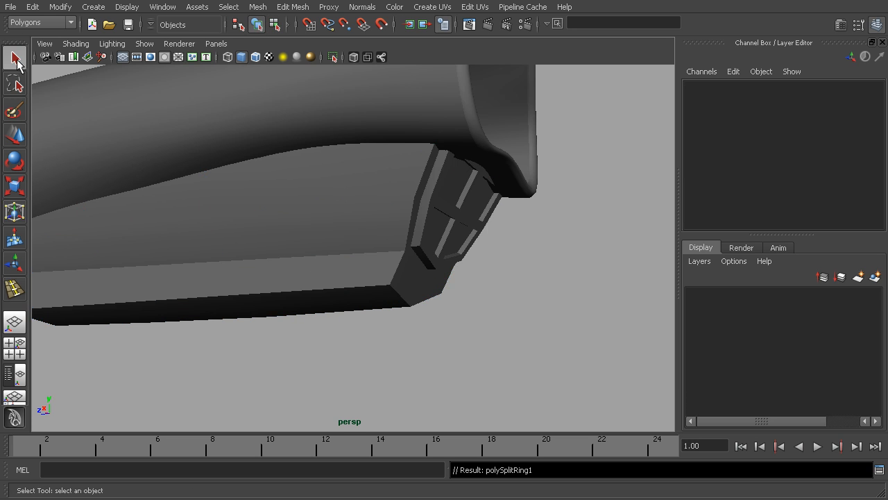
# Display the lower section with smooth mesh preview and deselect it to inspect the sharper edge beside the recessed panels
pyautogui.click(430, 215)
pyautogui.moveTo(473, 254)
pyautogui.keyDown('alt'); pyautogui.mouseDown()
pyautogui.moveTo(458, 233)
pyautogui.moveTo(483, 243)
pyautogui.mouseUp(); pyautogui.keyUp('alt')
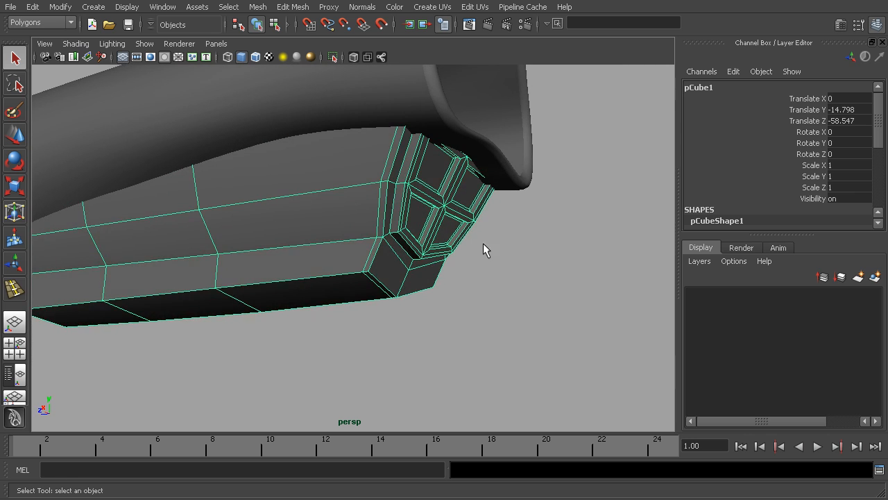
pyautogui.press('3')
pyautogui.click(531, 260)
pyautogui.keyDown('alt'); pyautogui.moveTo(532, 260); pyautogui.dragTo(481, 282); pyautogui.keyUp('alt')
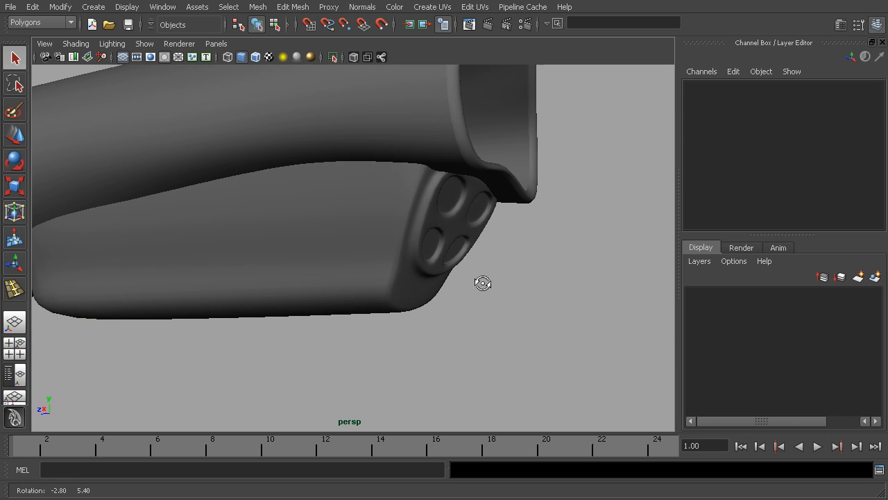
pyautogui.keyDown('alt'); pyautogui.moveTo(427, 303); pyautogui.dragTo(355, 254); pyautogui.keyUp('alt')
# Return the lower section to unsmoothed display and insert an edge loop along its sides just above the bottom edge
pyautogui.click(379, 280)
pyautogui.press('1')
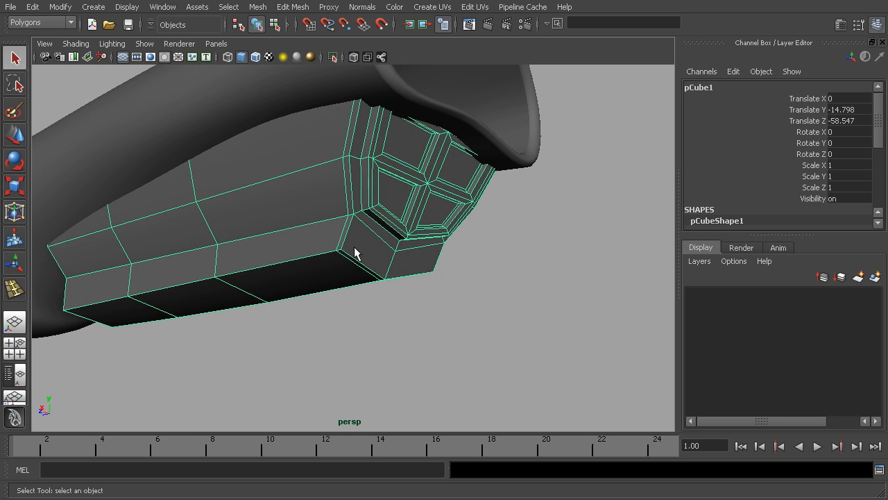
pyautogui.click(305, 8)
pyautogui.click(338, 136)
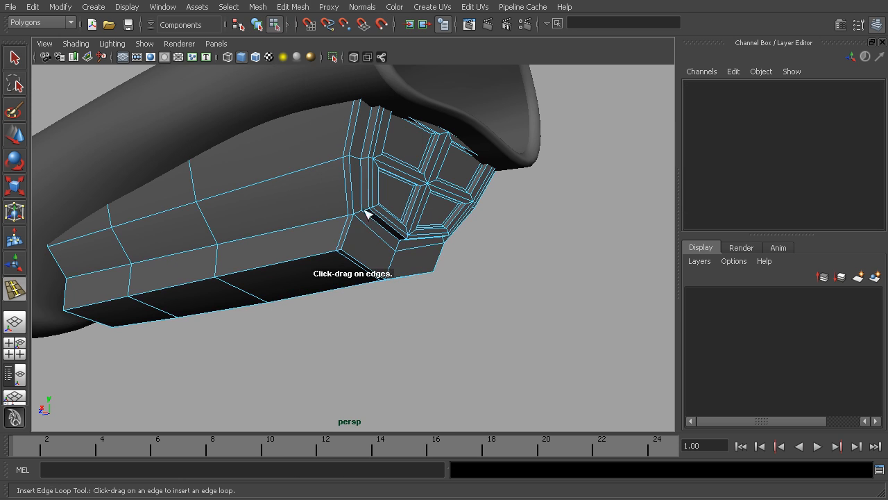
pyautogui.click(345, 247)
pyautogui.click(345, 247)
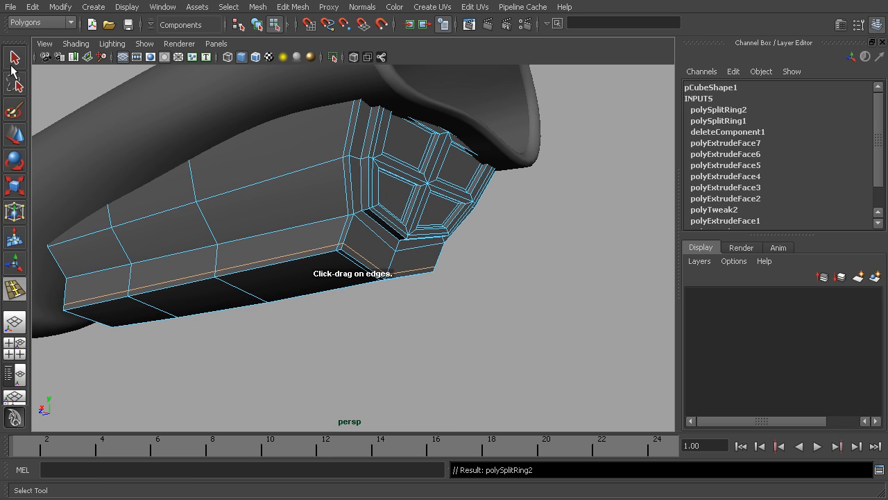
# Return to object selection and inspect the lower section's tightened bottom edge with smooth mesh preview
pyautogui.click(15, 60)
pyautogui.click(257, 25)
pyautogui.press('3')
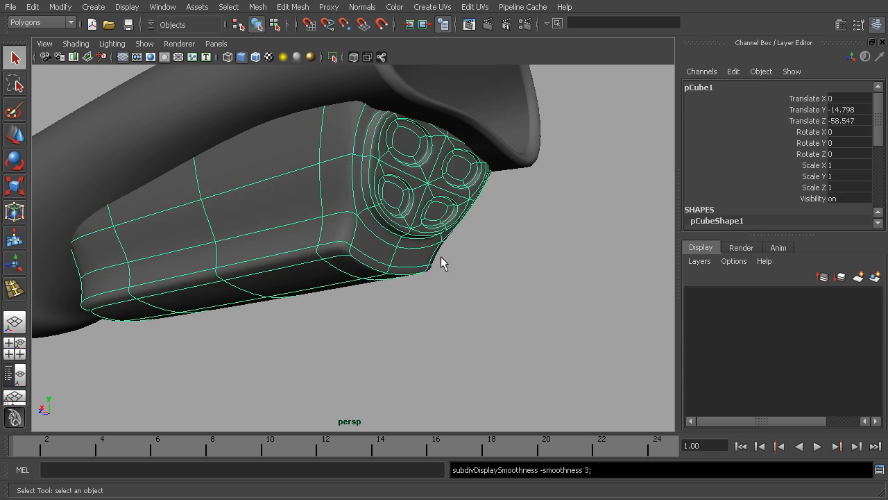
pyautogui.click(420, 280)
pyautogui.keyDown('alt'); pyautogui.moveTo(440, 256); pyautogui.dragTo(355, 252); pyautogui.keyUp('alt')
# Insert another edge loop on the unsmoothed lower section, just below the side crease that meets the recessed panel frame's lower corner
pyautogui.click(345, 254)
pyautogui.press('1')
pyautogui.press('g')
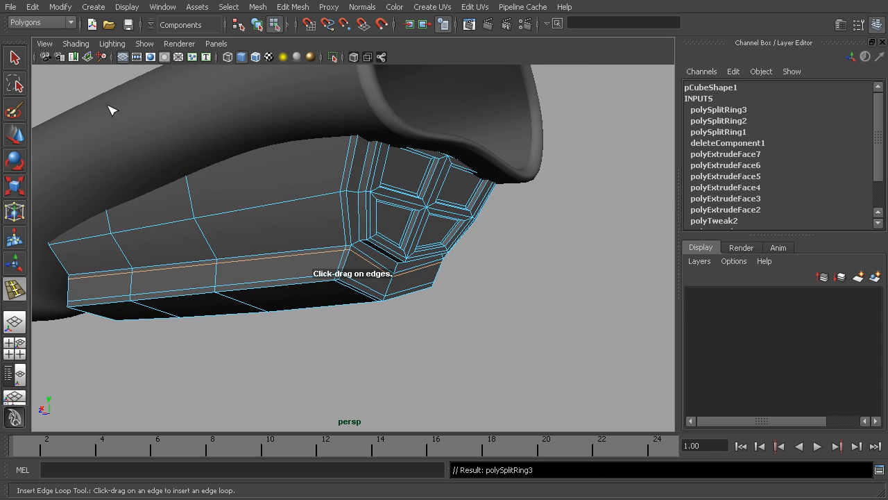
pyautogui.click(14, 58)
pyautogui.click(256, 24)
pyautogui.scroll(-2, 426, 252)
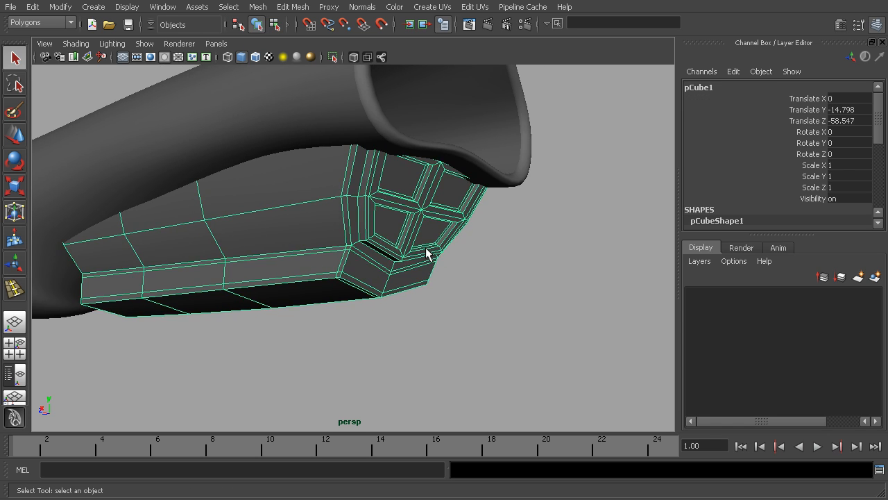
# Preview the lower section smoothed and deselected, viewing it around toward the end opposite the recessed panels
pyautogui.press('3')
pyautogui.click(501, 288)
pyautogui.keyDown('alt'); pyautogui.moveTo(501, 287); pyautogui.dragTo(474, 260); pyautogui.keyUp('alt')
pyautogui.keyDown('alt'); pyautogui.moveTo(389, 262); pyautogui.dragTo(460, 262, button='middle'); pyautogui.keyUp('alt')
pyautogui.moveTo(460, 261)
pyautogui.keyDown('alt'); pyautogui.mouseDown(button='right')
pyautogui.moveTo(460, 276)
pyautogui.moveTo(458, 252)
pyautogui.mouseUp(button='right'); pyautogui.keyUp('alt')
# Turn off the lower section's smooth preview and select the faces on its flat end opposite the recessed panels
pyautogui.click(458, 252)
pyautogui.press('1')
pyautogui.keyDown('alt'); pyautogui.moveTo(352, 265); pyautogui.dragTo(420, 262); pyautogui.keyUp('alt')
pyautogui.moveTo(396, 243); pyautogui.dragTo(402, 254, button='right')
pyautogui.click(401, 239)
pyautogui.keyDown('shift'); pyautogui.click(384, 250); pyautogui.keyUp('shift')
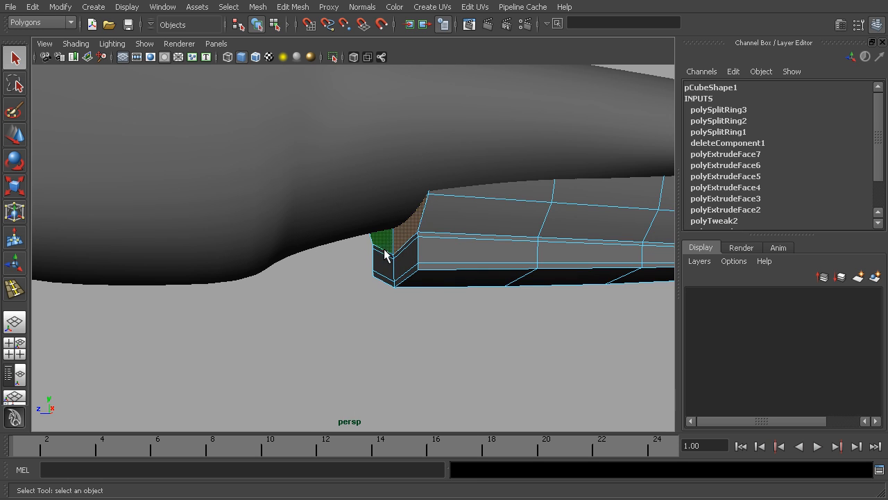
pyautogui.keyDown('shift'); pyautogui.click(386, 259); pyautogui.keyUp('shift')
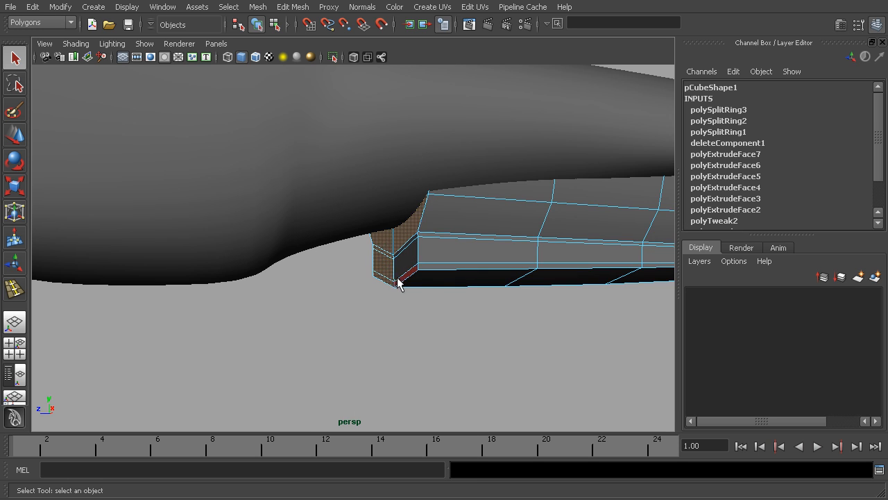
pyautogui.keyDown('shift'); pyautogui.click(403, 272); pyautogui.keyUp('shift')
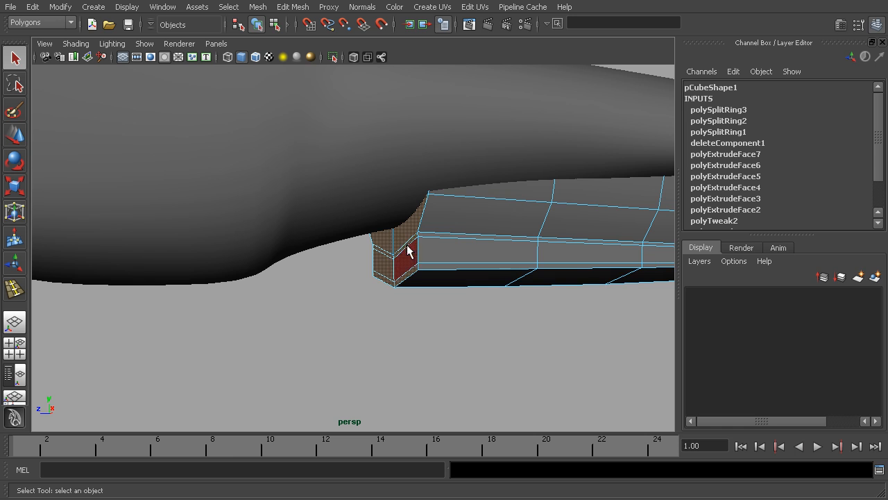
# Compare the lower section's flat end with the side-view reference image
pyautogui.scroll(-5, 506, 268)
pyautogui.press('space')
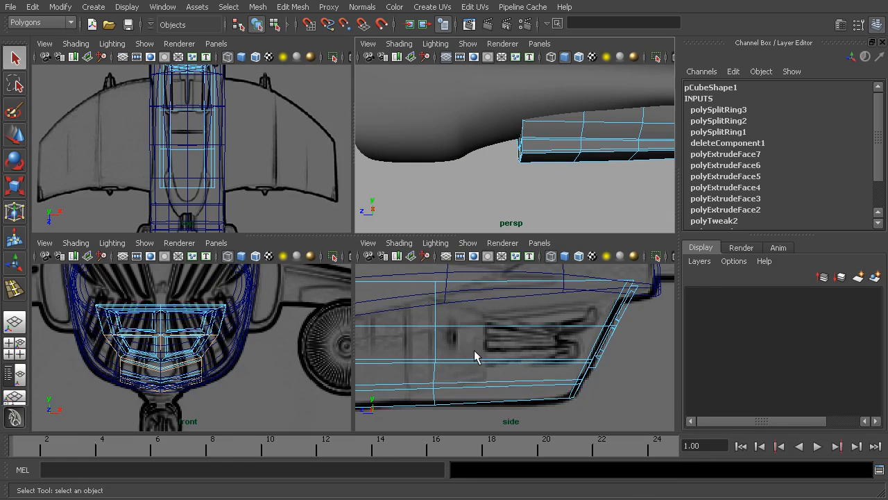
pyautogui.press('space')
pyautogui.keyDown('alt'); pyautogui.moveTo(235, 369); pyautogui.dragTo(630, 327, button='middle'); pyautogui.keyUp('alt')
pyautogui.scroll(-4, 630, 327)
pyautogui.keyDown('alt'); pyautogui.moveTo(210, 300); pyautogui.dragTo(453, 301, button='middle'); pyautogui.keyUp('alt')
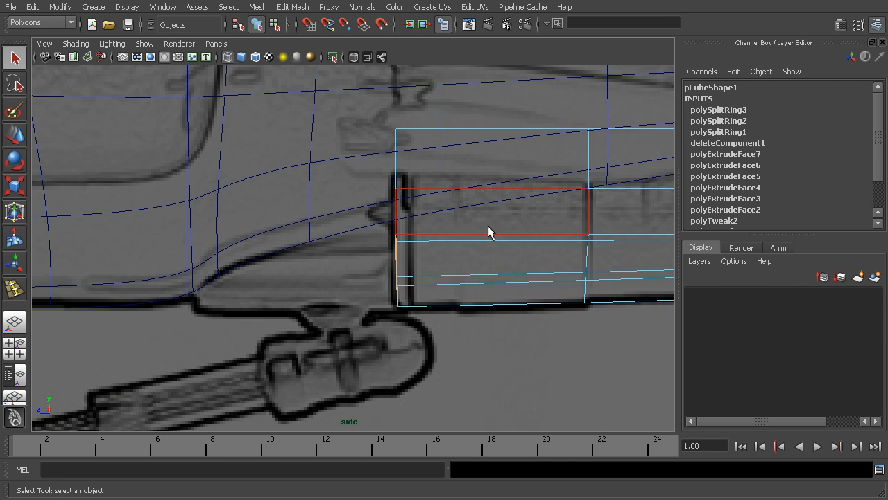
pyautogui.press('space')
pyautogui.press('space')
# Complete the flat end's face selection and extrude it lengthwise so the lower section extends into the tube body
pyautogui.keyDown('alt'); pyautogui.moveTo(488, 193); pyautogui.dragTo(423, 205); pyautogui.keyUp('alt')
pyautogui.keyDown('shift'); pyautogui.click(418, 214); pyautogui.keyUp('shift')
pyautogui.click(291, 7)
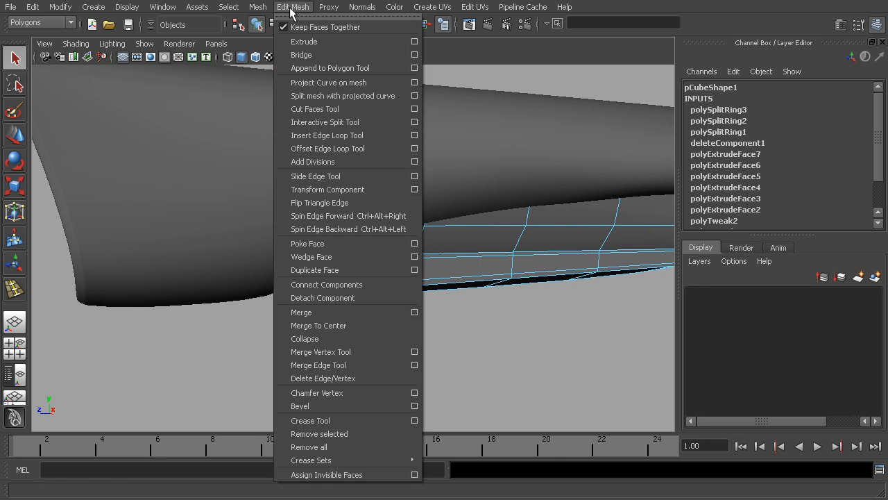
pyautogui.click(310, 39)
pyautogui.click(451, 155)
pyautogui.moveTo(335, 240); pyautogui.dragTo(177, 242)
pyautogui.moveTo(218, 210); pyautogui.dragTo(219, 207)
pyautogui.keyDown('alt'); pyautogui.moveTo(421, 265); pyautogui.dragTo(426, 246); pyautogui.keyUp('alt')
pyautogui.click(359, 294)
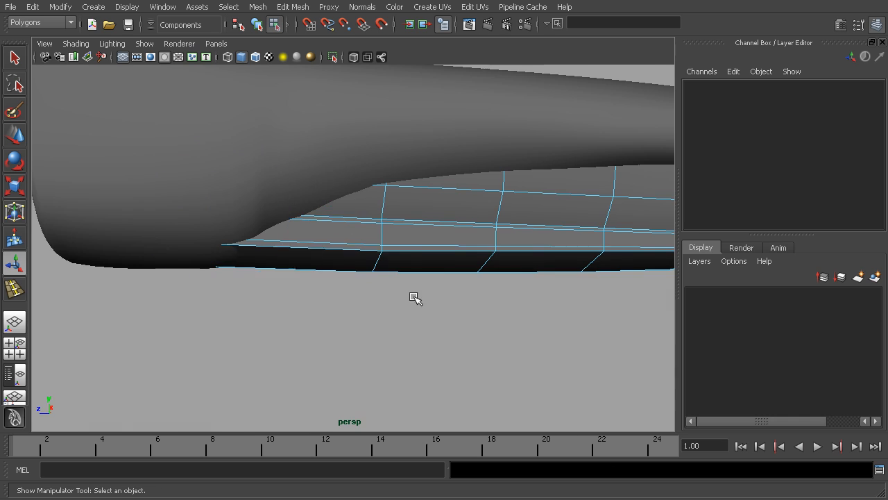
# Check the extrusion against the side reference, insert an edge loop beside its starting edge, and return to object selection
pyautogui.press('space')
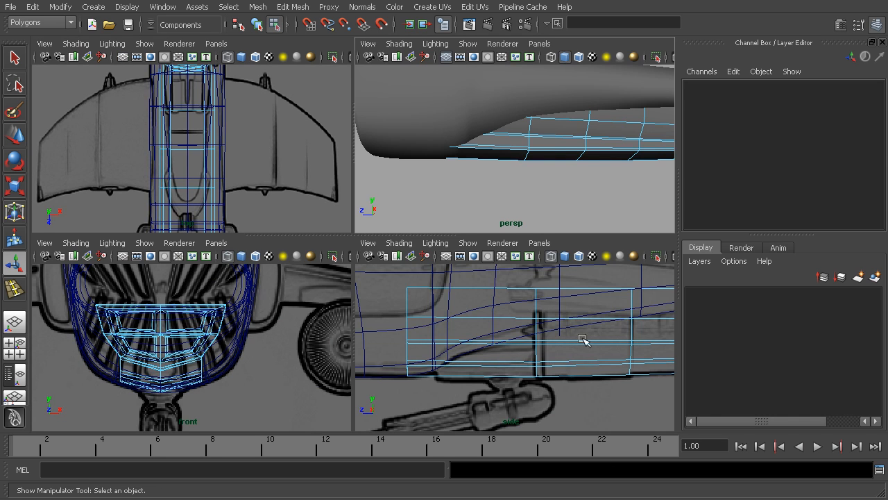
pyautogui.keyDown('alt'); pyautogui.moveTo(633, 331); pyautogui.dragTo(557, 331, button='middle'); pyautogui.keyUp('alt')
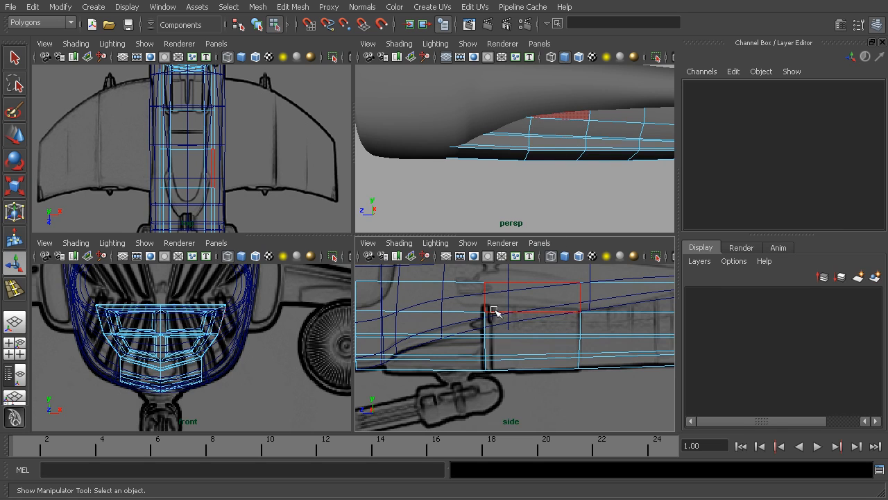
pyautogui.press('space')
pyautogui.keyDown('alt'); pyautogui.moveTo(444, 258); pyautogui.dragTo(412, 238); pyautogui.keyUp('alt')
pyautogui.click(293, 6)
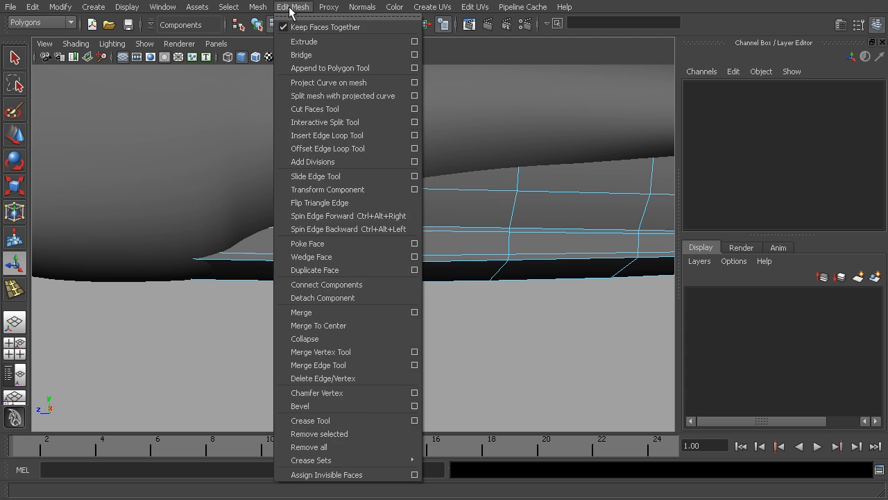
pyautogui.click(326, 138)
pyautogui.keyDown('alt'); pyautogui.moveTo(353, 174); pyautogui.dragTo(393, 215); pyautogui.keyUp('alt')
pyautogui.moveTo(375, 186); pyautogui.dragTo(367, 191)
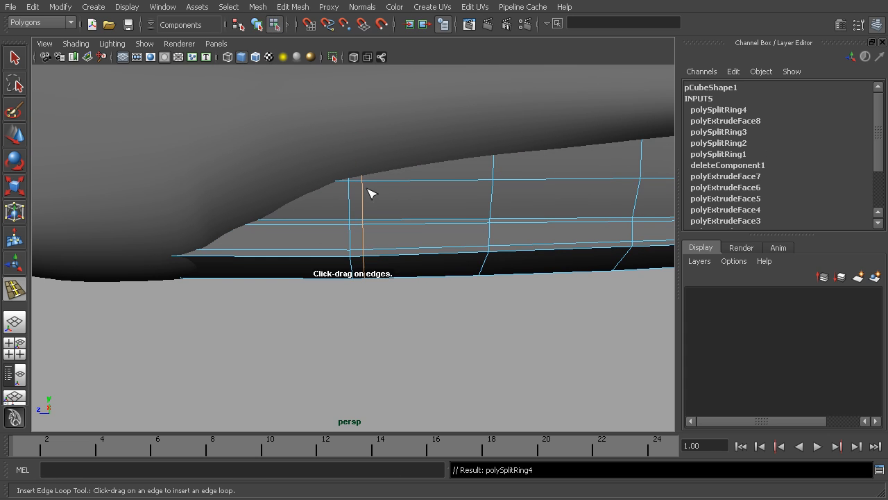
pyautogui.click(18, 61)
pyautogui.click(258, 26)
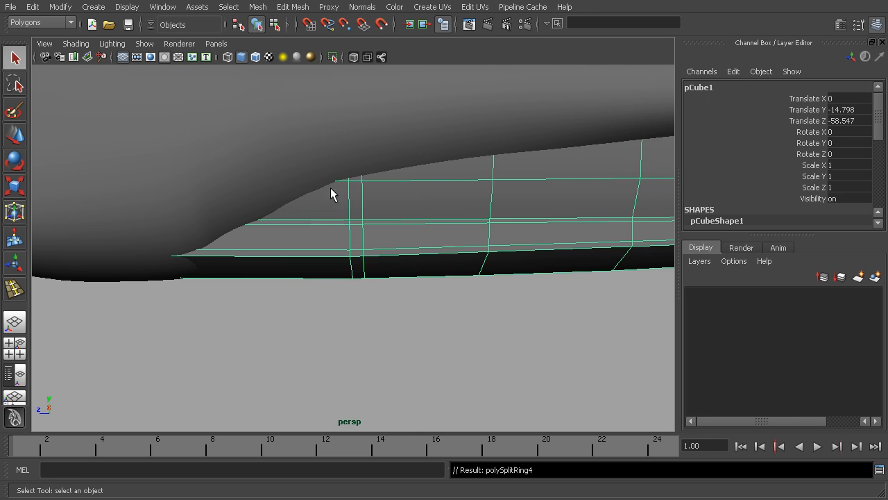
# Move the edge loop at the start of the extrusion slightly downward and check it against the side reference
pyautogui.rightClick(350, 198)
pyautogui.click(351, 178)
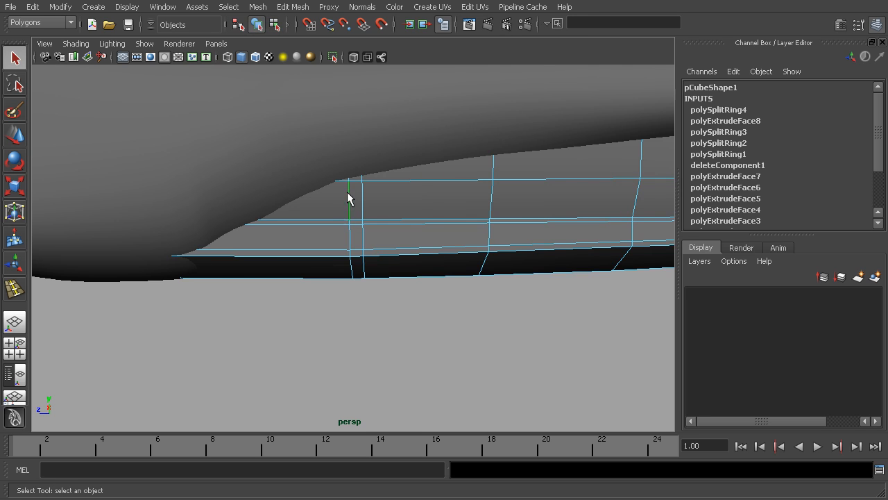
pyautogui.keyDown('alt'); pyautogui.moveTo(371, 214); pyautogui.dragTo(438, 218); pyautogui.keyUp('alt')
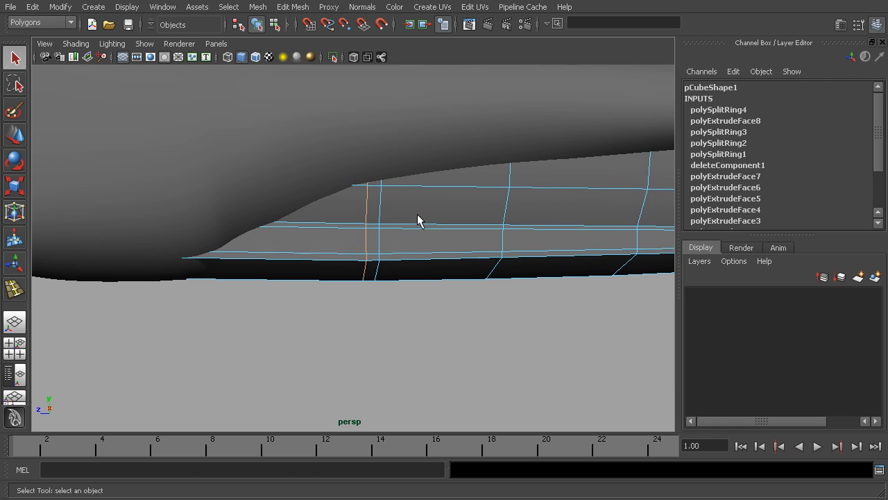
pyautogui.press('w')
pyautogui.keyDown('alt'); pyautogui.moveTo(396, 193); pyautogui.dragTo(373, 187); pyautogui.keyUp('alt')
pyautogui.keyDown('alt'); pyautogui.moveTo(442, 220); pyautogui.dragTo(416, 239); pyautogui.keyUp('alt')
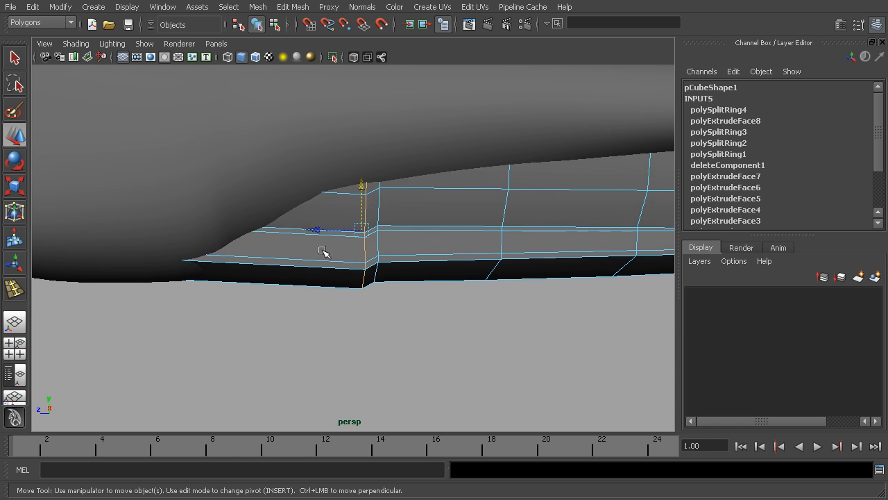
pyautogui.press('space')
pyautogui.press('space')
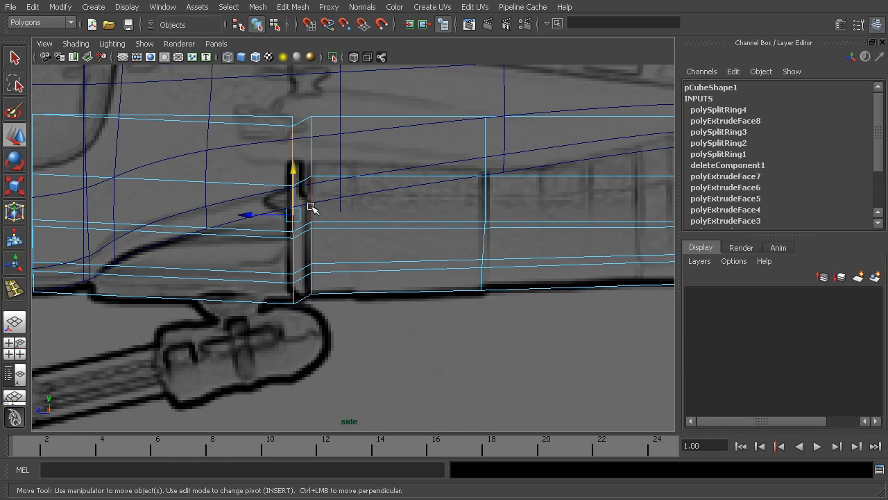
# Move the edge loop just behind the small step slightly upward to match the side reference, and undo the extra edge move
pyautogui.moveTo(312, 160); pyautogui.dragTo(314, 157)
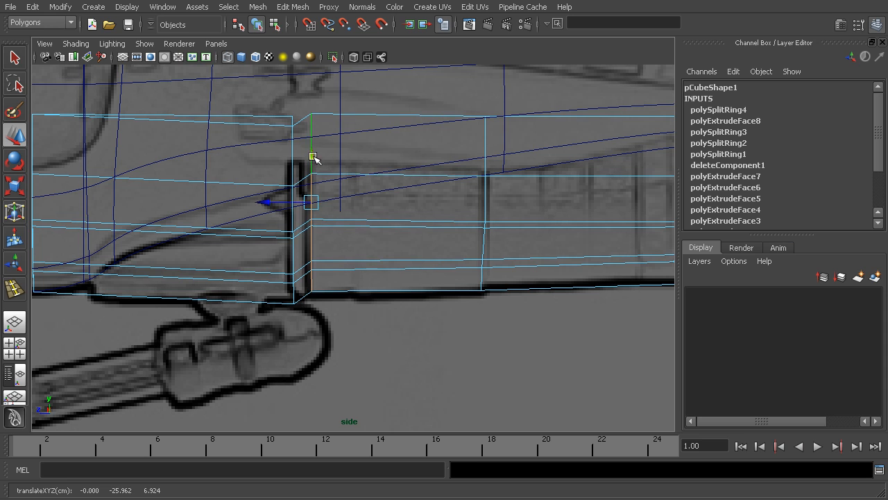
pyautogui.click(484, 184)
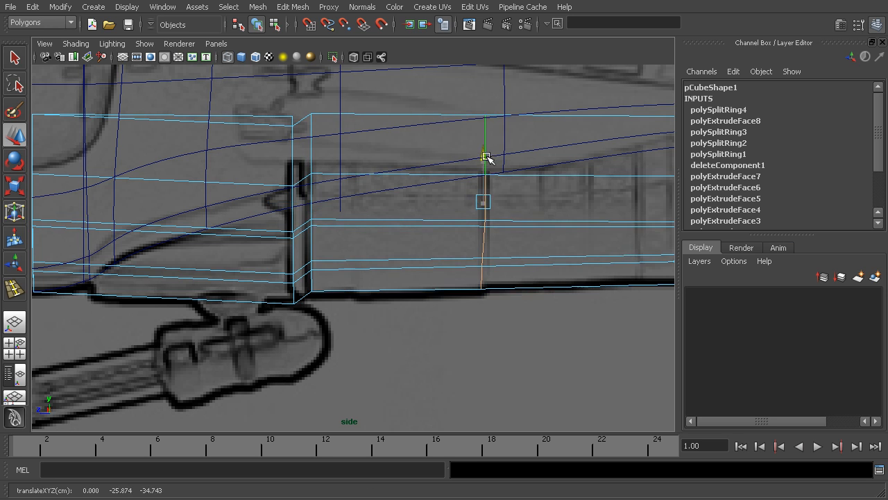
pyautogui.keyDown('alt'); pyautogui.moveTo(326, 206); pyautogui.dragTo(521, 217, button='middle'); pyautogui.keyUp('alt')
pyautogui.moveTo(229, 162); pyautogui.dragTo(232, 171)
pyautogui.hotkey('ctrl', 'z')
# Select the vertices at the lower section's extruded end and move them slightly downward and further lengthwise inside the tube body
pyautogui.moveTo(247, 126); pyautogui.dragTo(211, 125, button='right')
pyautogui.moveTo(250, 102); pyautogui.dragTo(177, 323)
pyautogui.moveTo(227, 172); pyautogui.dragTo(227, 181)
pyautogui.moveTo(209, 224); pyautogui.dragTo(193, 224)
pyautogui.moveTo(213, 187); pyautogui.dragTo(213, 183)
pyautogui.press('space')
pyautogui.press('space')
pyautogui.moveTo(416, 213)
pyautogui.keyDown('alt'); pyautogui.mouseDown()
pyautogui.moveTo(402, 212)
pyautogui.moveTo(422, 208)
pyautogui.moveTo(416, 229)
pyautogui.mouseUp(); pyautogui.keyUp('alt')
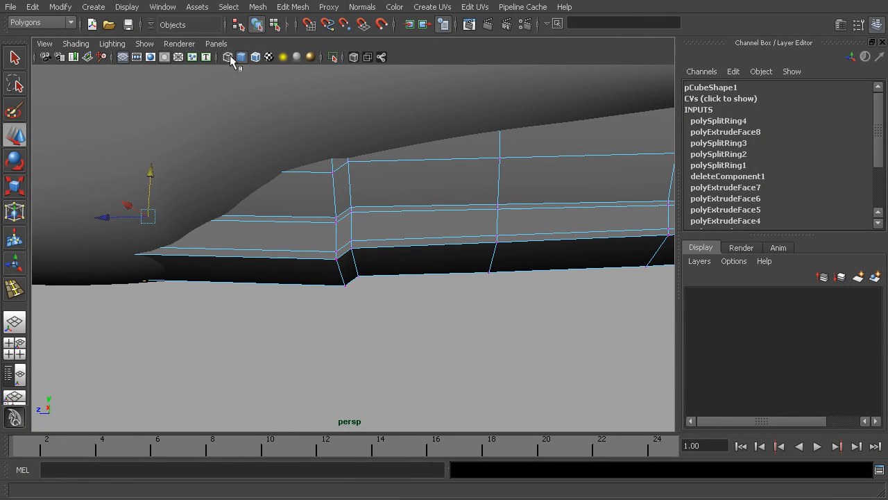
# Insert an edge loop on each side of the lower section's small step and display the section with smooth preview
pyautogui.click(257, 24)
pyautogui.click(292, 7)
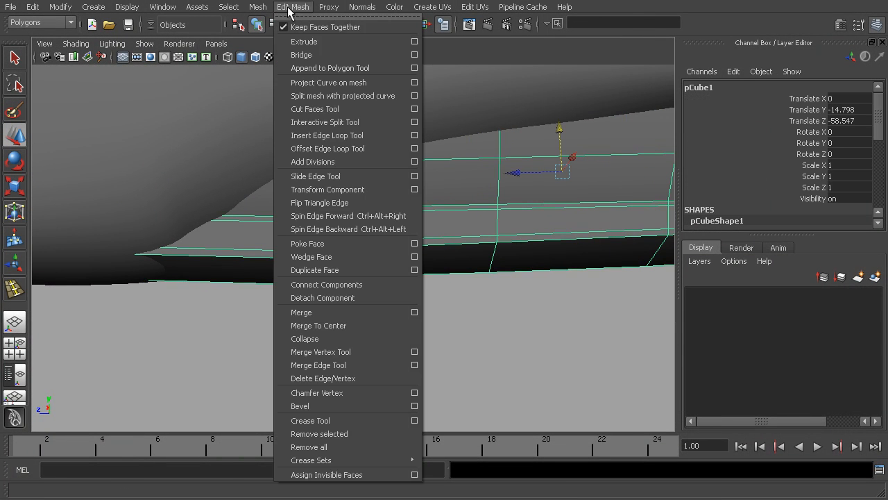
pyautogui.click(342, 135)
pyautogui.moveTo(369, 212); pyautogui.dragTo(359, 217)
pyautogui.moveTo(327, 259); pyautogui.dragTo(327, 258)
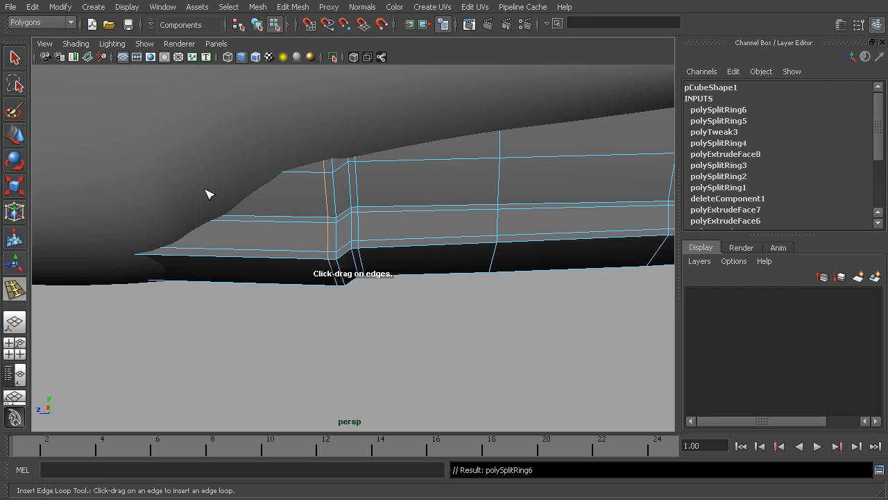
pyautogui.click(24, 58)
pyautogui.click(257, 25)
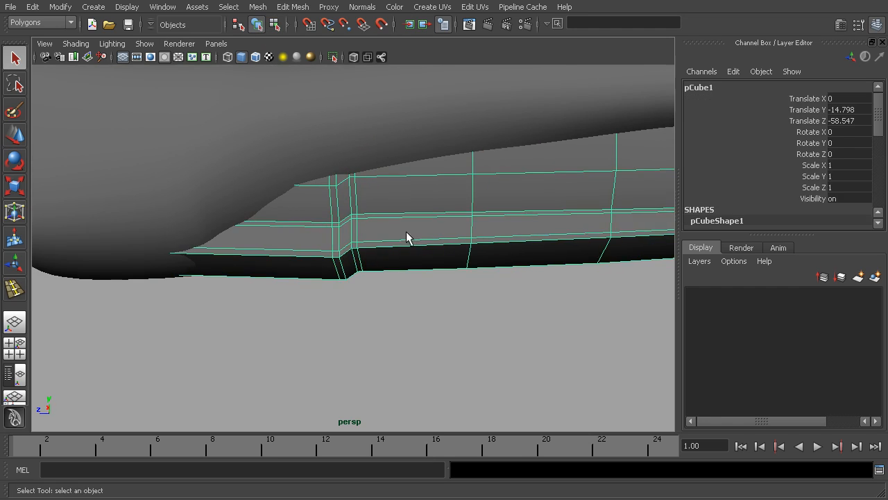
pyautogui.press('3')
pyautogui.click(545, 297)
# Examine the smoothed lower section and its fit beneath the tube body from several angles
pyautogui.keyDown('alt'); pyautogui.moveTo(546, 298); pyautogui.dragTo(348, 265); pyautogui.keyUp('alt')
pyautogui.keyDown('alt'); pyautogui.moveTo(397, 242); pyautogui.dragTo(365, 242, button='middle'); pyautogui.keyUp('alt')
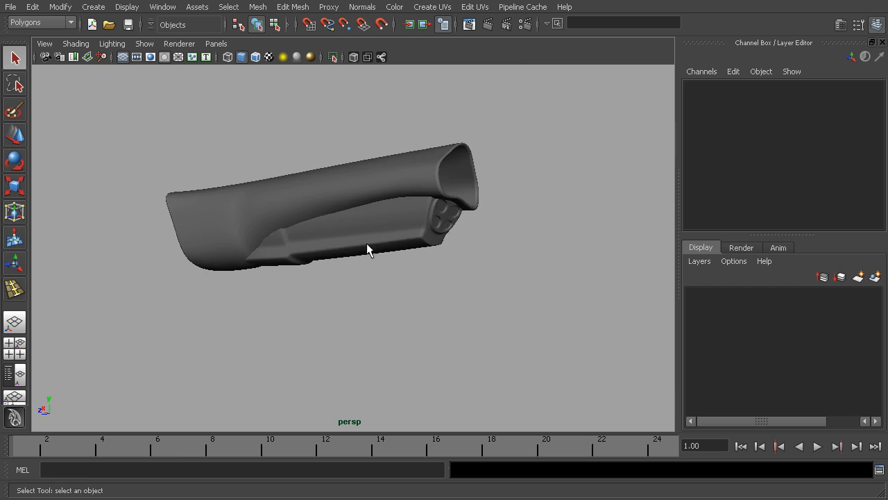
pyautogui.keyDown('alt'); pyautogui.moveTo(365, 243); pyautogui.dragTo(506, 228, button='right'); pyautogui.keyUp('alt')
pyautogui.keyDown('alt'); pyautogui.moveTo(506, 228); pyautogui.dragTo(477, 218); pyautogui.keyUp('alt')
pyautogui.click(476, 222)
pyautogui.keyDown('alt'); pyautogui.moveTo(500, 251); pyautogui.dragTo(539, 252); pyautogui.keyUp('alt')
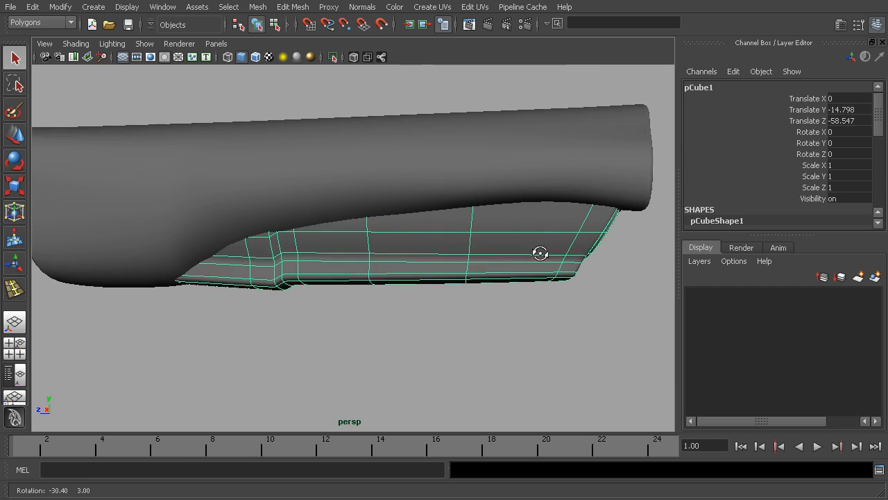
pyautogui.click(559, 329)
pyautogui.keyDown('alt'); pyautogui.moveTo(559, 329); pyautogui.dragTo(533, 291); pyautogui.keyUp('alt')
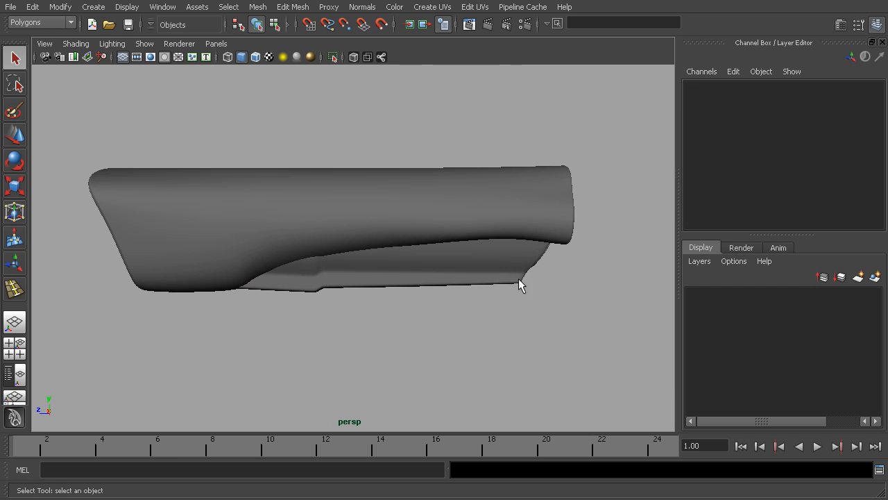
pyautogui.keyDown('alt'); pyautogui.moveTo(426, 310); pyautogui.dragTo(538, 192); pyautogui.keyUp('alt')
pyautogui.keyDown('alt'); pyautogui.moveTo(434, 246); pyautogui.dragTo(465, 240); pyautogui.keyUp('alt')
pyautogui.keyDown('alt'); pyautogui.moveTo(466, 239); pyautogui.dragTo(481, 297, button='middle'); pyautogui.keyUp('alt')
pyautogui.keyDown('alt'); pyautogui.moveTo(533, 288); pyautogui.dragTo(505, 281, button='right'); pyautogui.keyUp('alt')
pyautogui.keyDown('alt'); pyautogui.moveTo(504, 281); pyautogui.dragTo(518, 262); pyautogui.keyUp('alt')
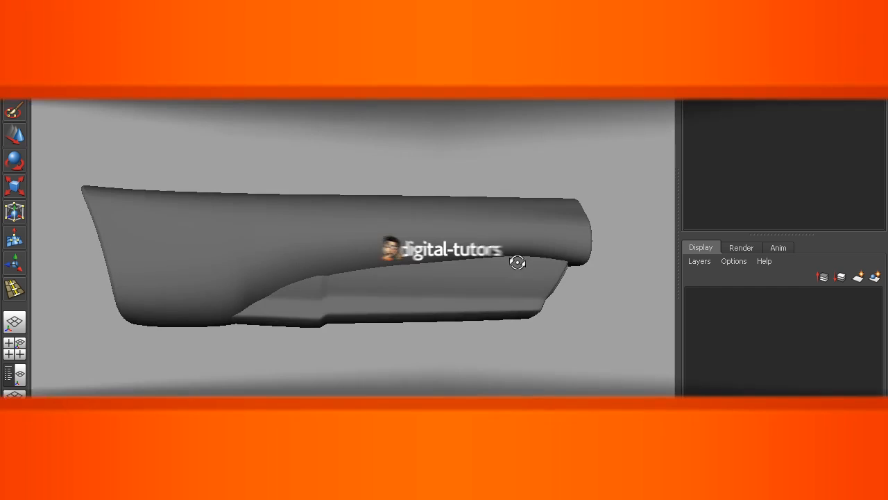